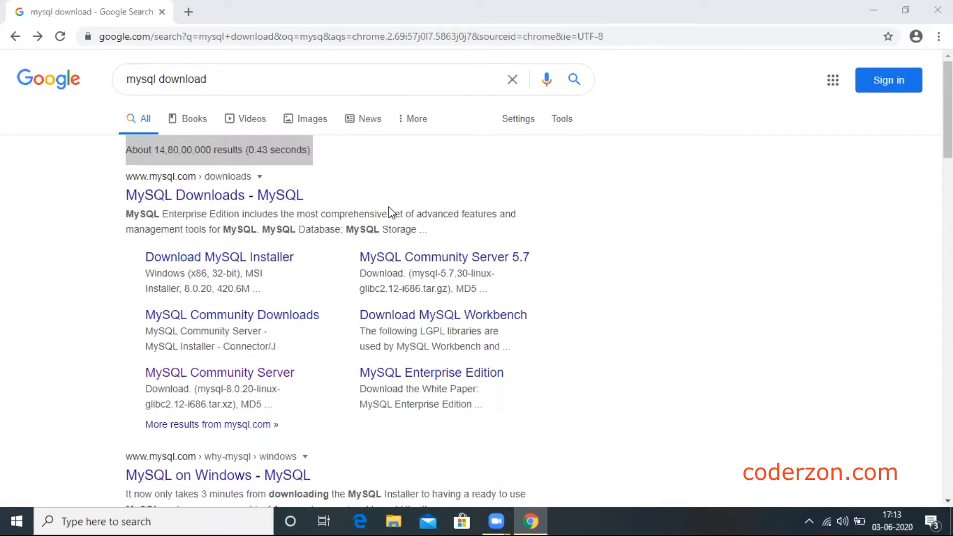
From the 'mysql download' Google results, open the MySQL Community Server sitelink.
{"action": "left_click_drag", "start_coordinate": [214, 101], "coordinate": [88, 46]}
{"action": "left_click", "coordinate": [219, 84]}
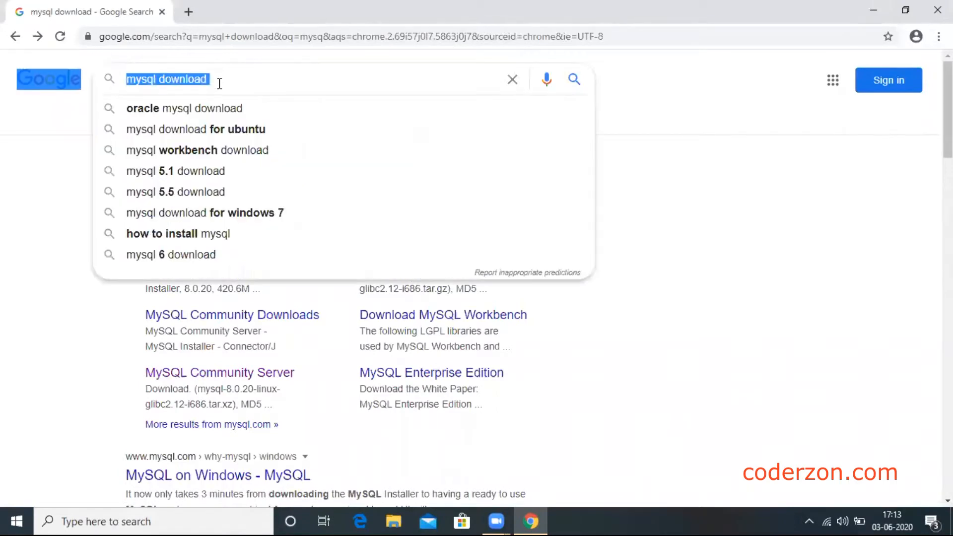
{"action": "left_click", "coordinate": [210, 80]}
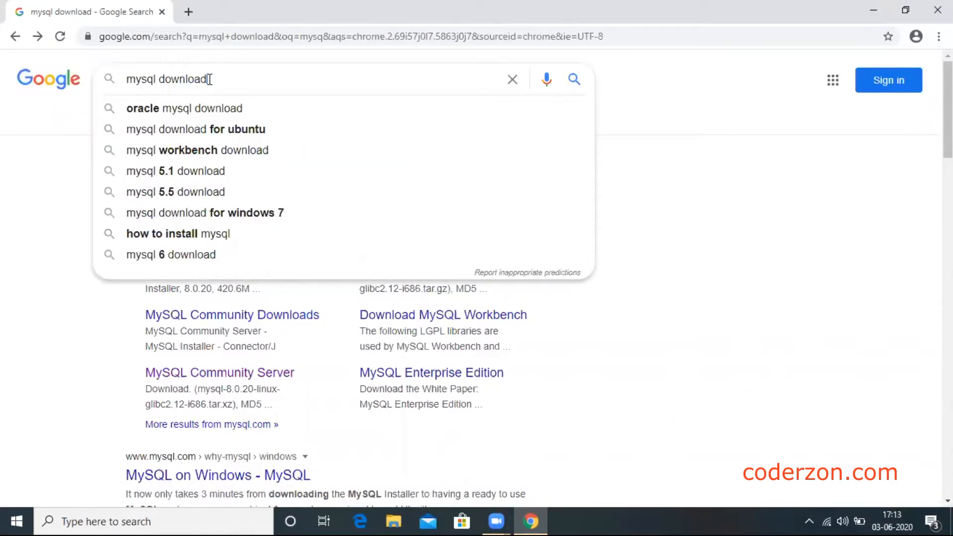
{"action": "left_click", "coordinate": [61, 333]}
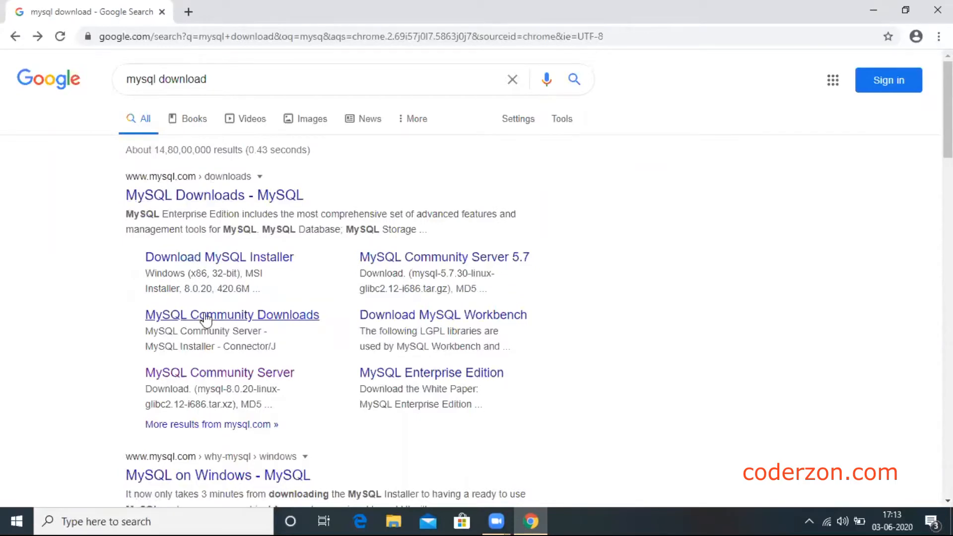
{"action": "left_click", "coordinate": [206, 374]}
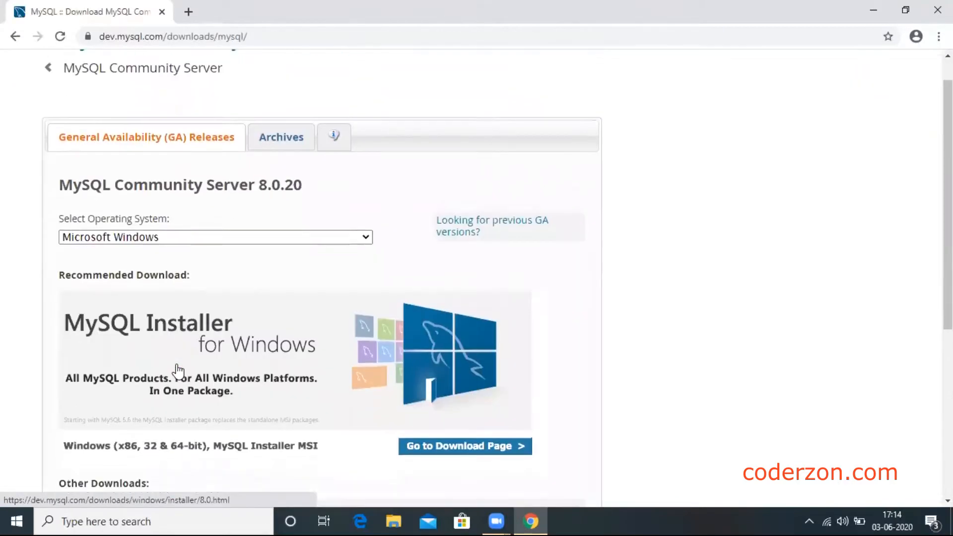
Download the 420.6M MySQL Installer 8.0.20 MSI without signing in, then launch it.
{"action": "scroll", "coordinate": [179, 371], "scroll_direction": "down", "scroll_amount": 3}
{"action": "double_click", "coordinate": [171, 375]}
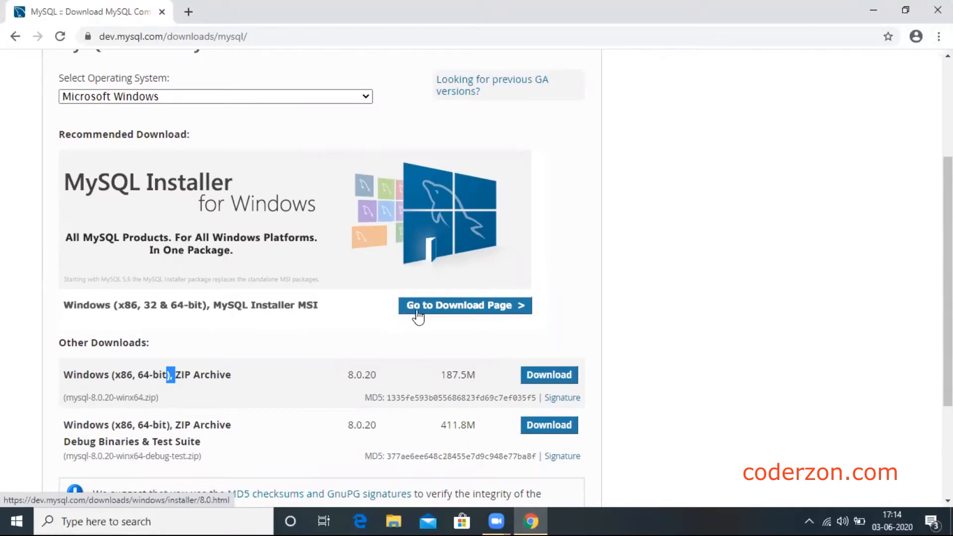
{"action": "left_click", "coordinate": [446, 314]}
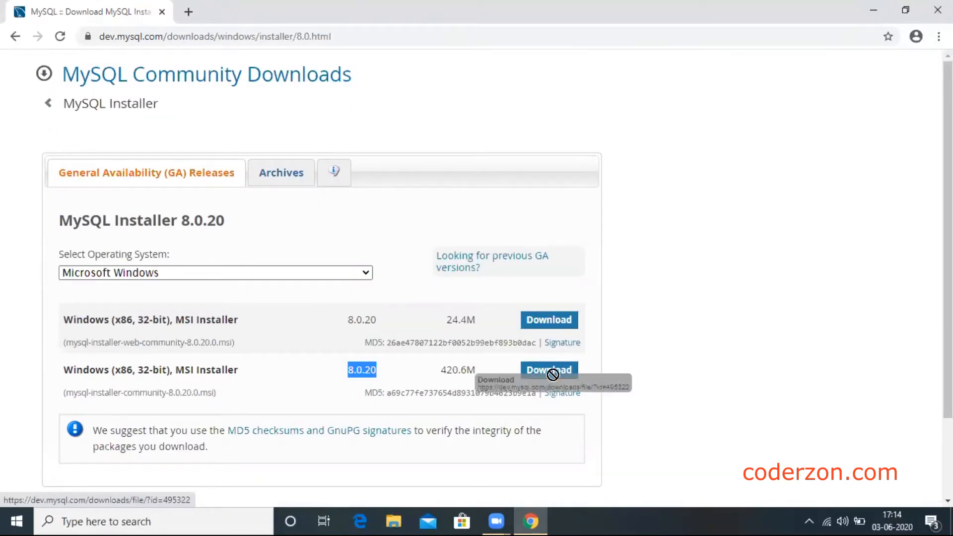
{"action": "left_click", "coordinate": [552, 371]}
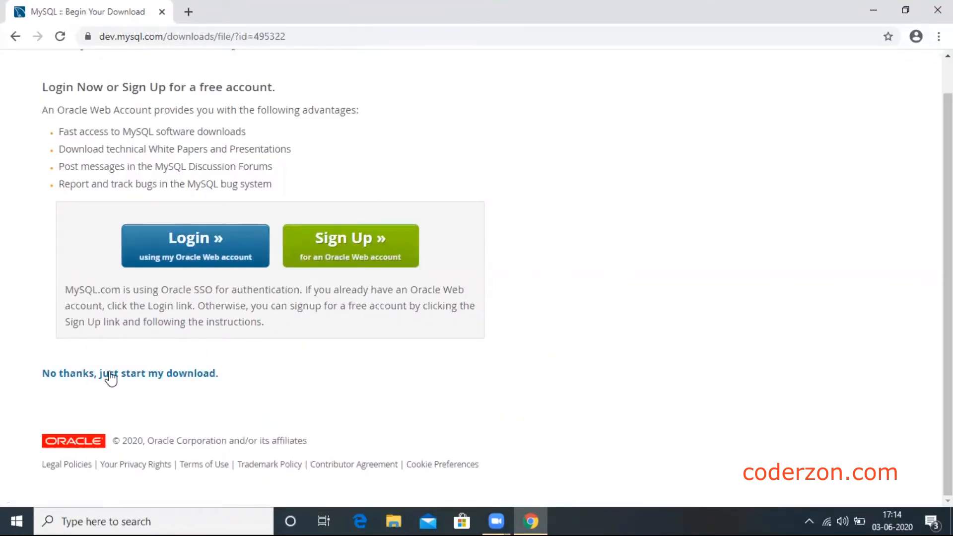
{"action": "left_click", "coordinate": [91, 379]}
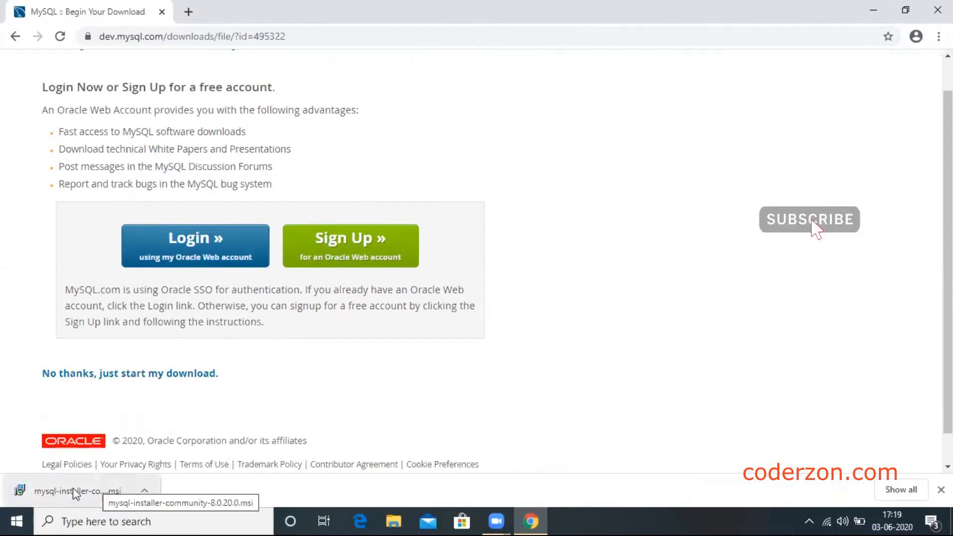
{"action": "left_click", "coordinate": [145, 490]}
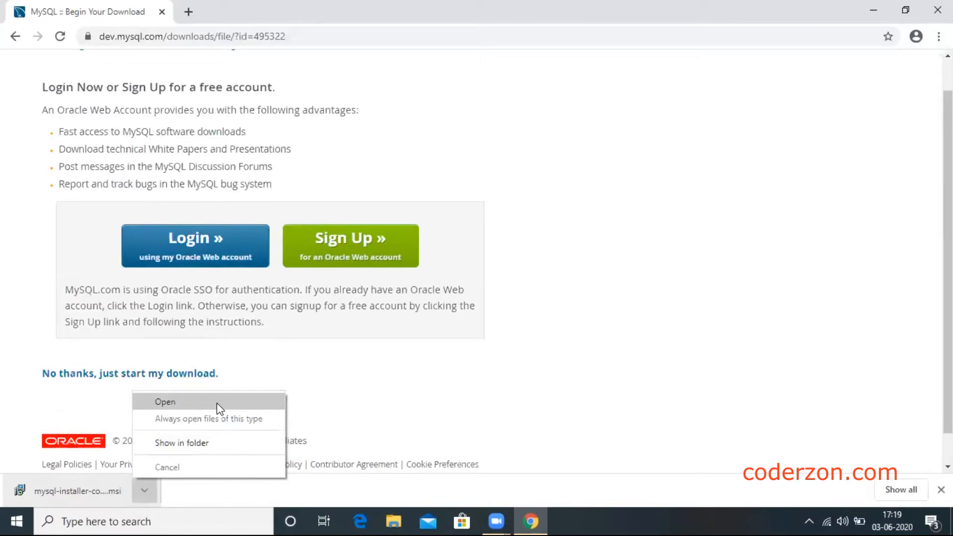
{"action": "left_click", "coordinate": [217, 406]}
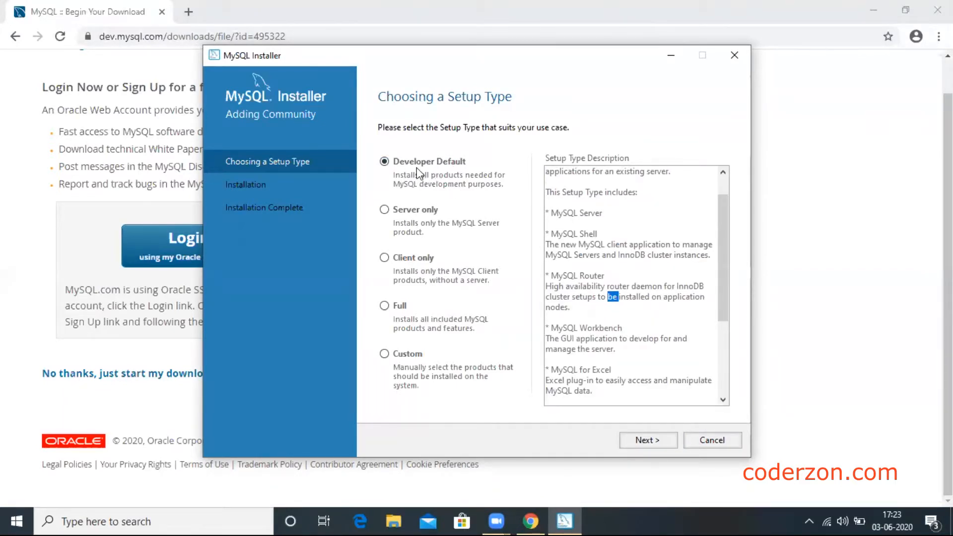
Review the Developer Default description and continue with that setup type.
{"action": "scroll", "coordinate": [643, 325], "scroll_direction": "up", "scroll_amount": 1}
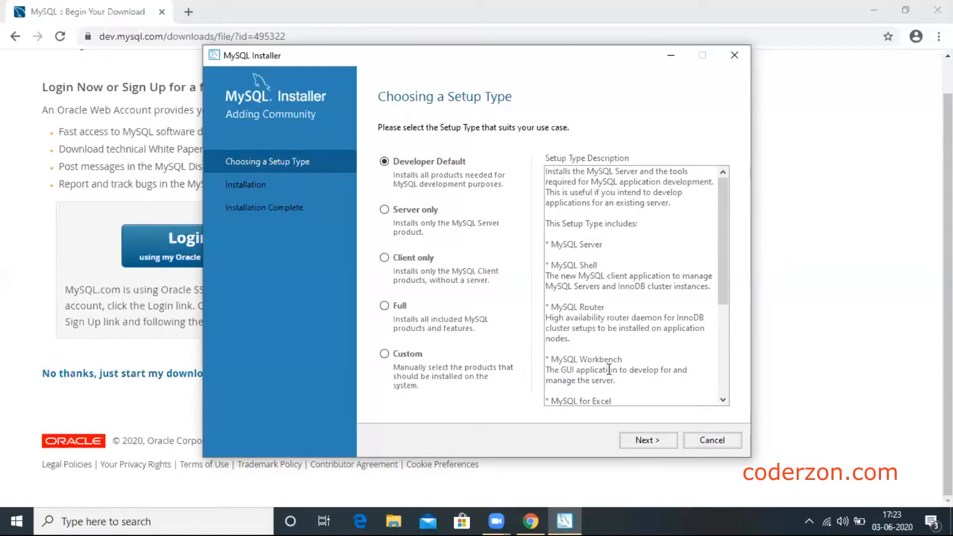
{"action": "scroll", "coordinate": [611, 370], "scroll_direction": "down", "scroll_amount": 3}
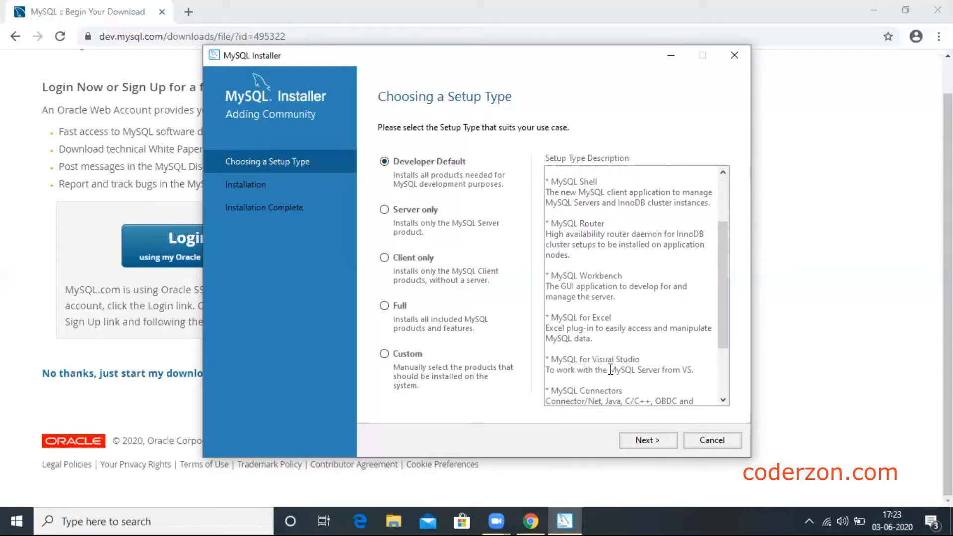
{"action": "scroll", "coordinate": [611, 370], "scroll_direction": "down", "scroll_amount": 1}
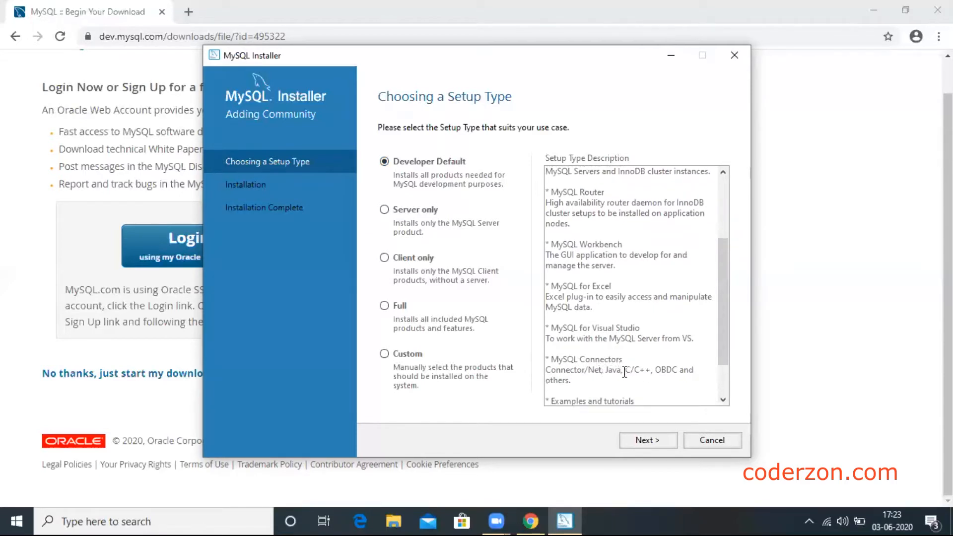
{"action": "scroll", "coordinate": [648, 370], "scroll_direction": "down", "scroll_amount": 1}
{"action": "scroll", "coordinate": [651, 372], "scroll_direction": "down", "scroll_amount": 1}
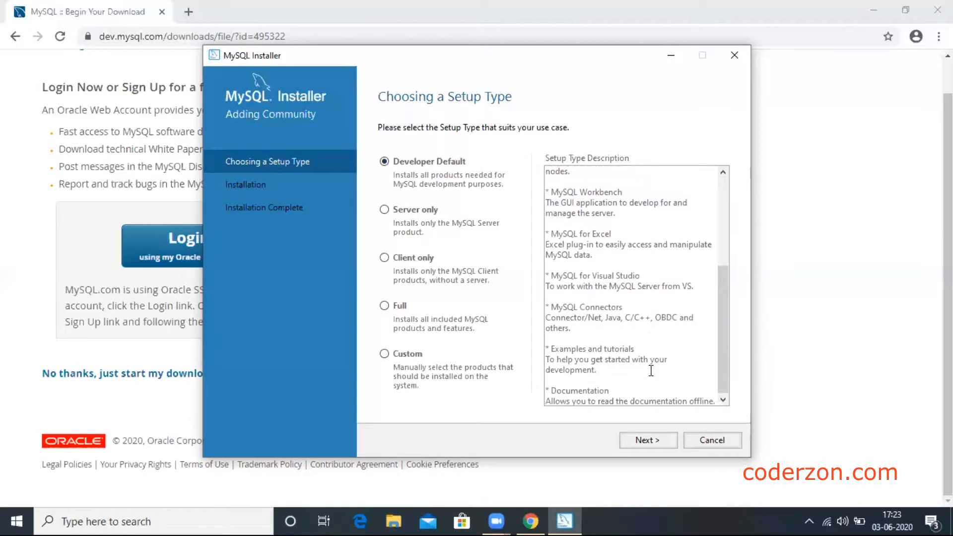
{"action": "left_click", "coordinate": [666, 445]}
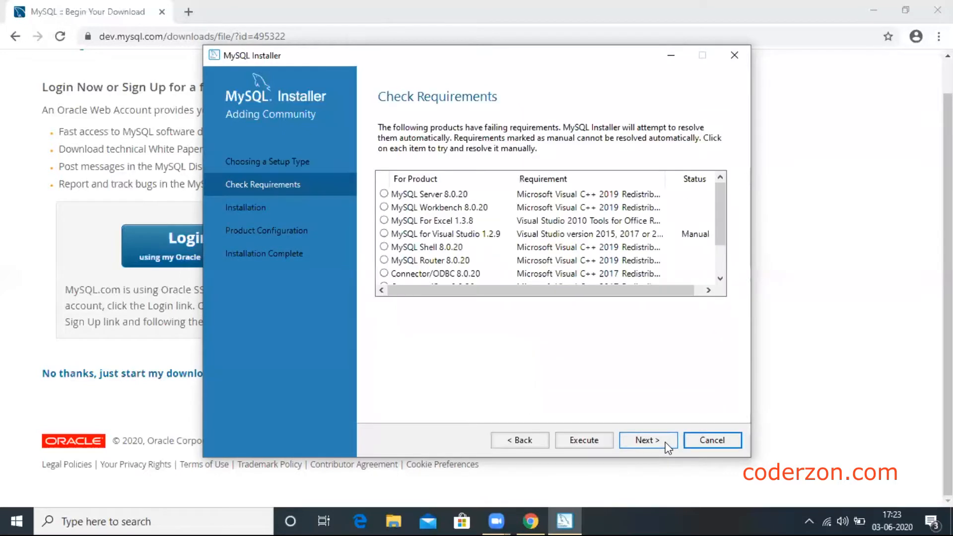
Auto-resolve requirements by installing the Visual C++ 2015-2019 Redistributable.
{"action": "left_click", "coordinate": [587, 439]}
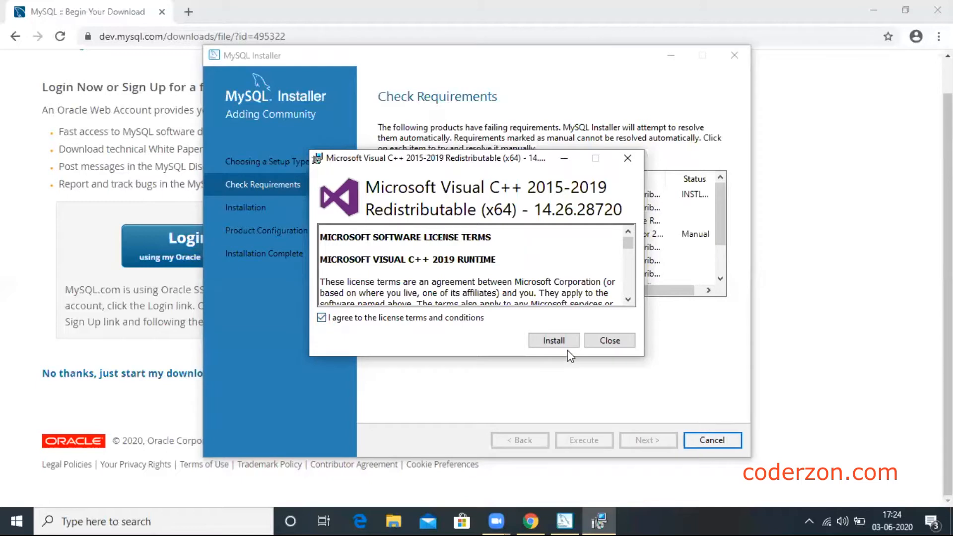
{"action": "left_click", "coordinate": [568, 345]}
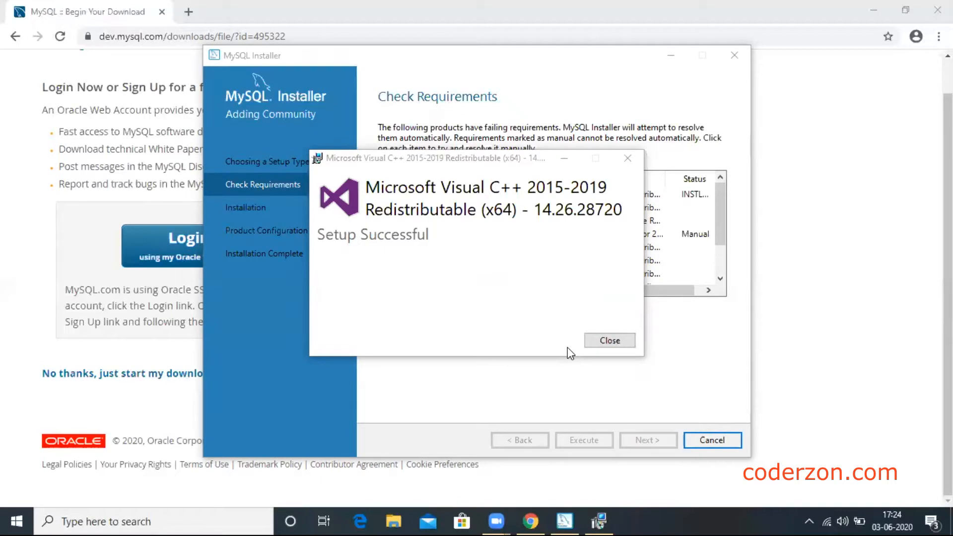
{"action": "left_click", "coordinate": [616, 340]}
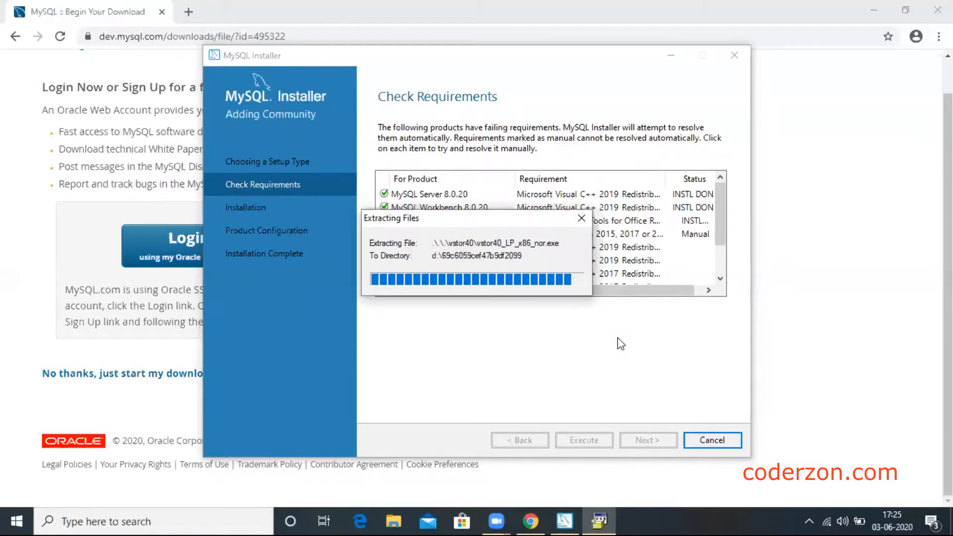
Install Visual Studio Tools for Office Runtime 2010, then proceed despite one unmet requirement.
{"action": "left_click", "coordinate": [338, 233]}
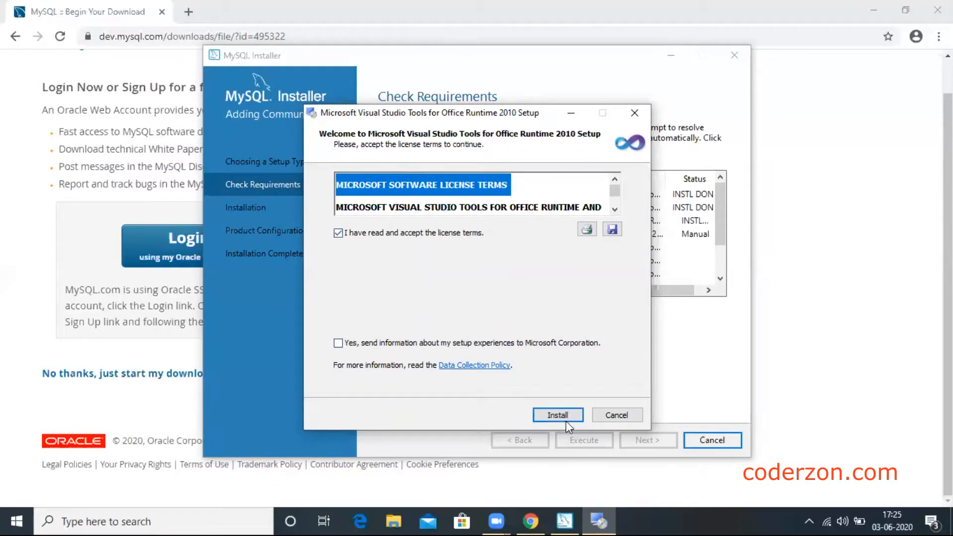
{"action": "left_click", "coordinate": [566, 419]}
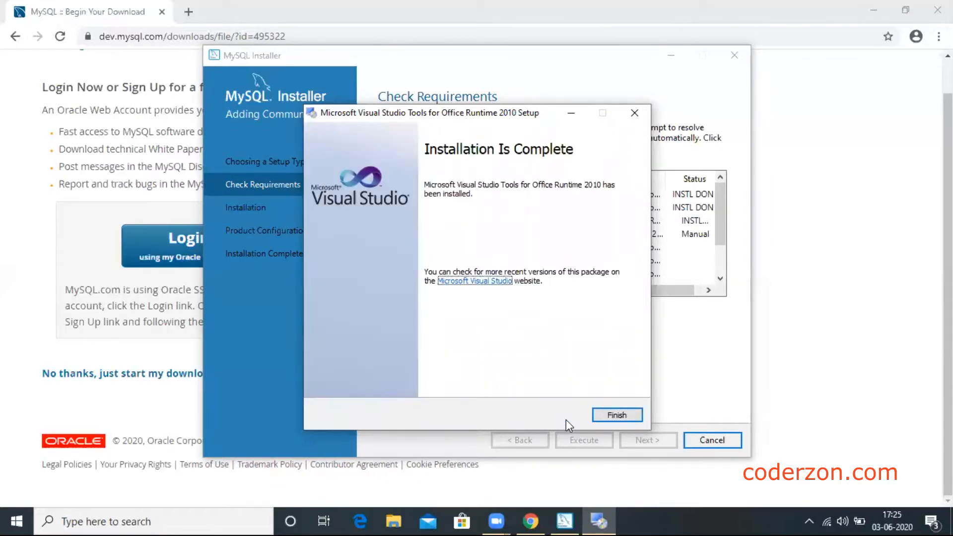
{"action": "left_click", "coordinate": [608, 411]}
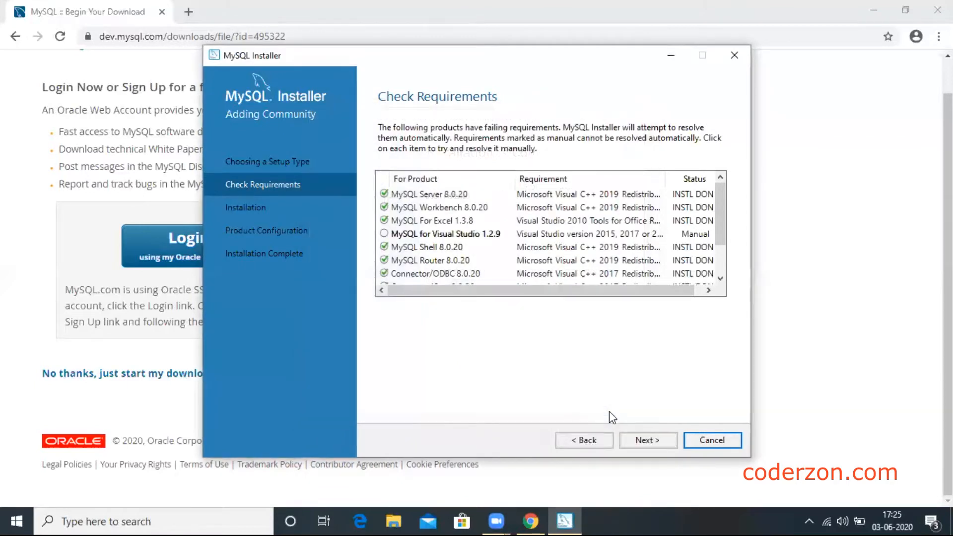
{"action": "left_click", "coordinate": [644, 442]}
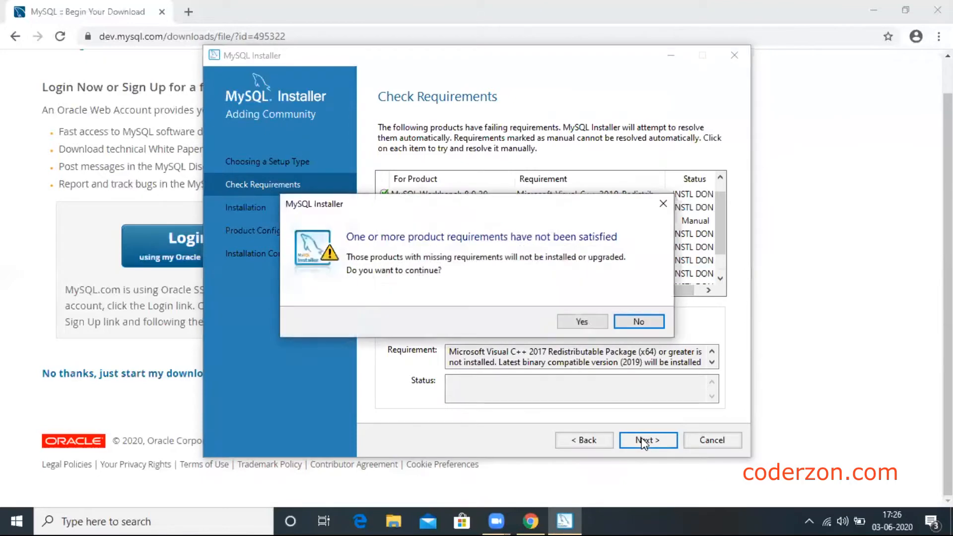
{"action": "left_click", "coordinate": [588, 321]}
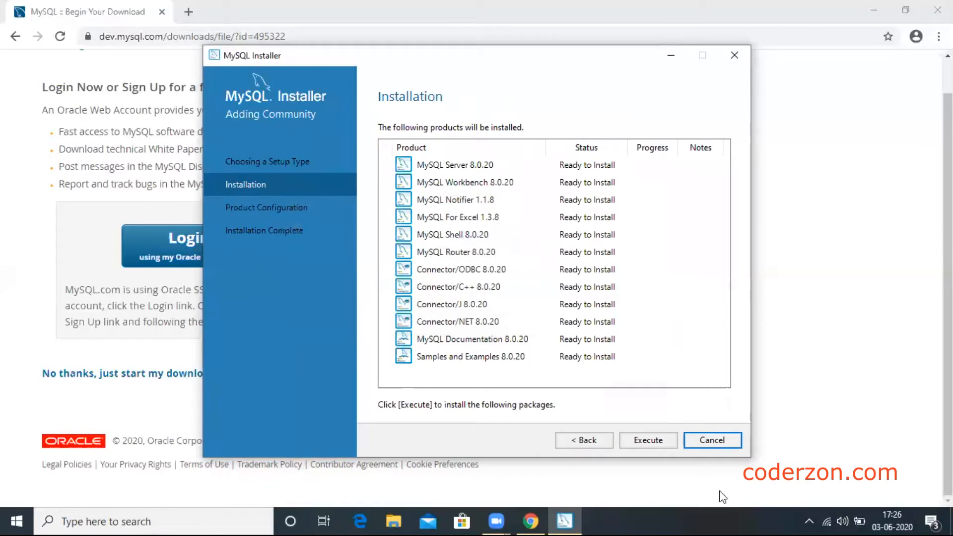
Install all twelve MySQL 8.0.20 products, then configure the server as Standalone MySQL Server.
{"action": "left_click", "coordinate": [644, 441]}
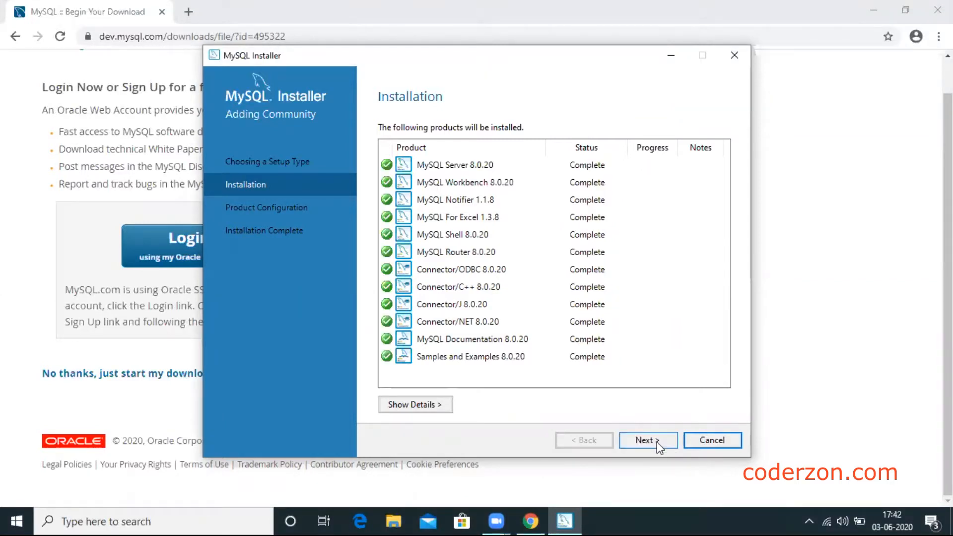
{"action": "left_click", "coordinate": [655, 442]}
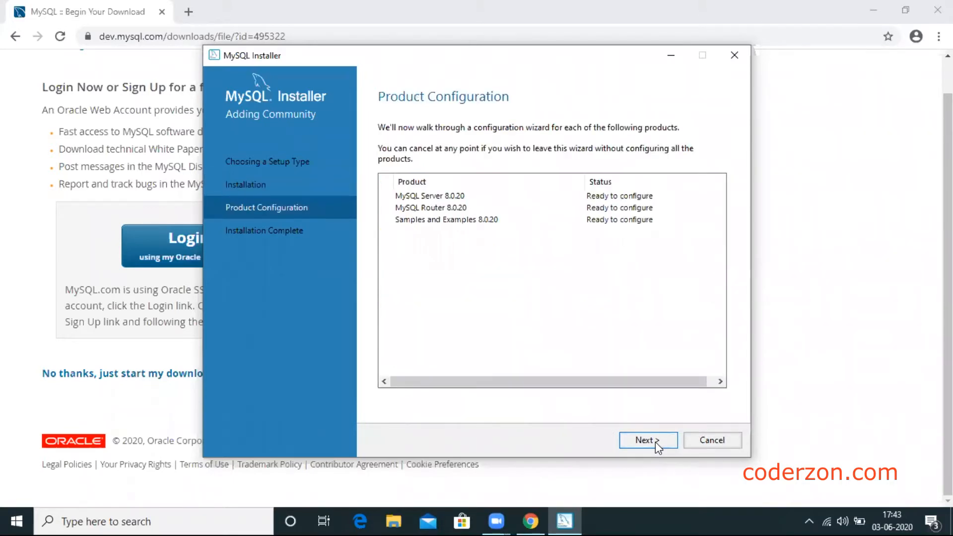
{"action": "left_click", "coordinate": [656, 442]}
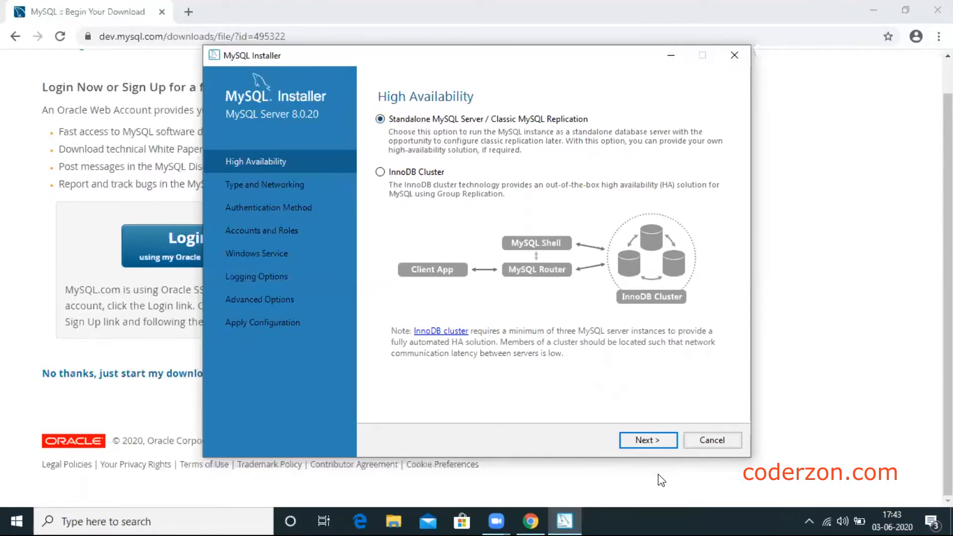
{"action": "left_click", "coordinate": [648, 440]}
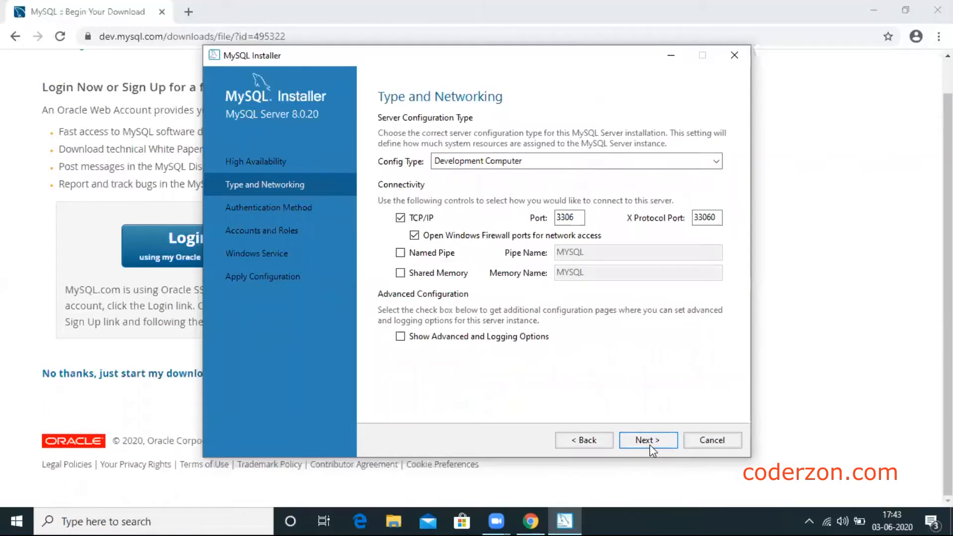
Keep Development Computer with TCP/IP port 3306 and continue.
{"action": "left_click_drag", "start_coordinate": [574, 219], "coordinate": [554, 212]}
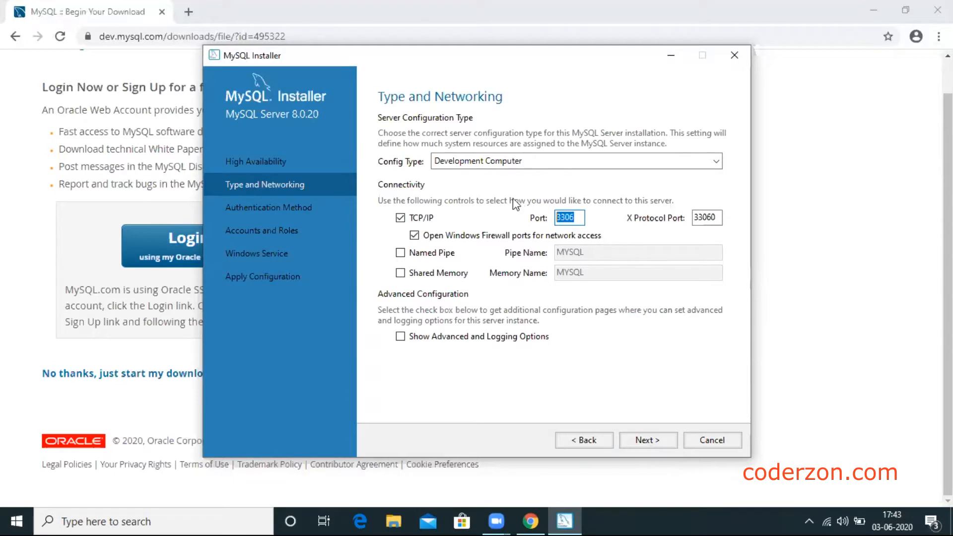
{"action": "left_click", "coordinate": [567, 217]}
{"action": "left_click", "coordinate": [646, 439]}
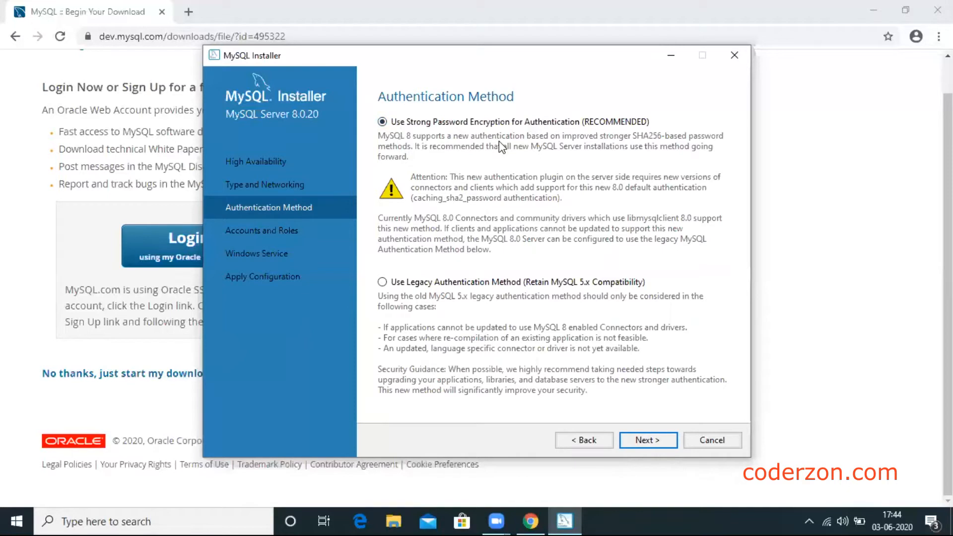
Keep strong password encryption, then enter and confirm the root account password.
{"action": "left_click", "coordinate": [646, 441]}
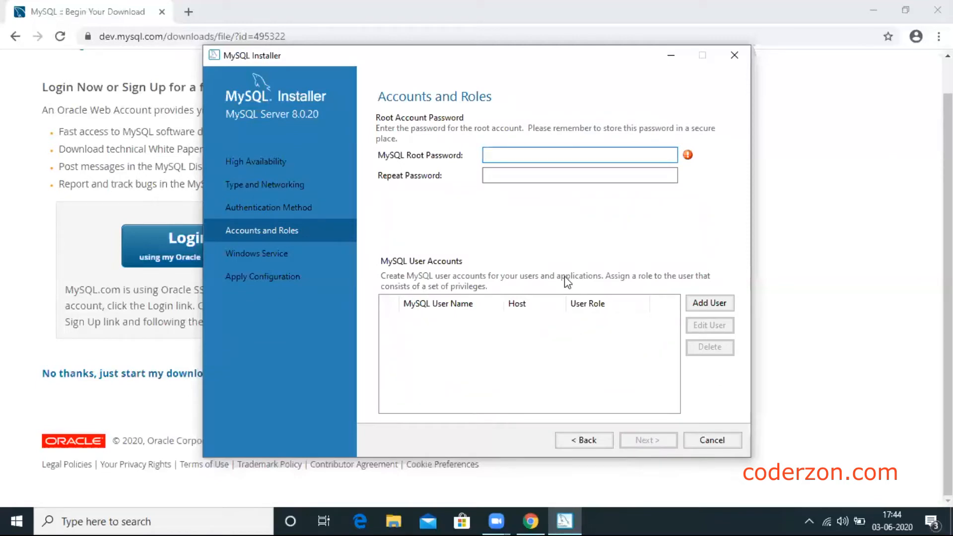
{"action": "type", "text": "root"}
{"action": "key", "text": "Tab"}
{"action": "type", "text": "root"}
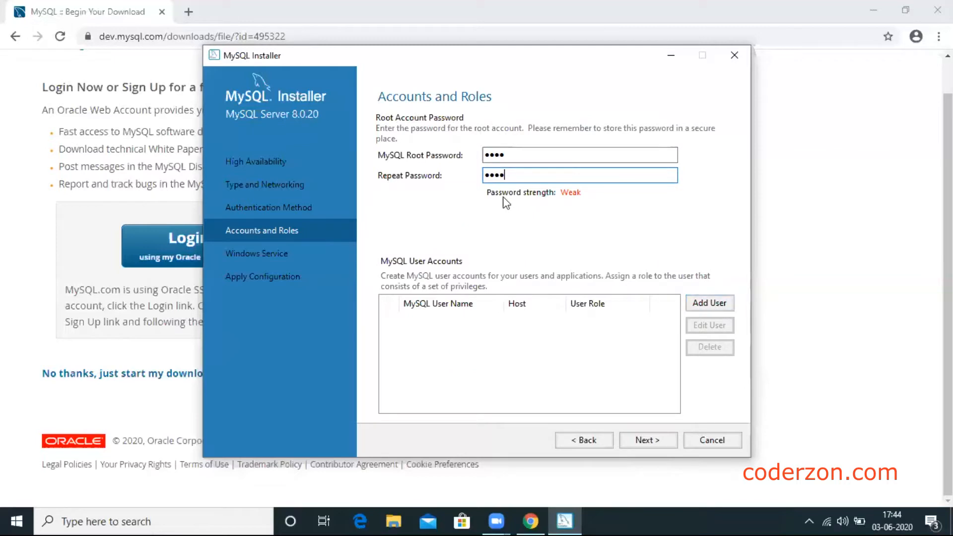
{"action": "left_click", "coordinate": [651, 445]}
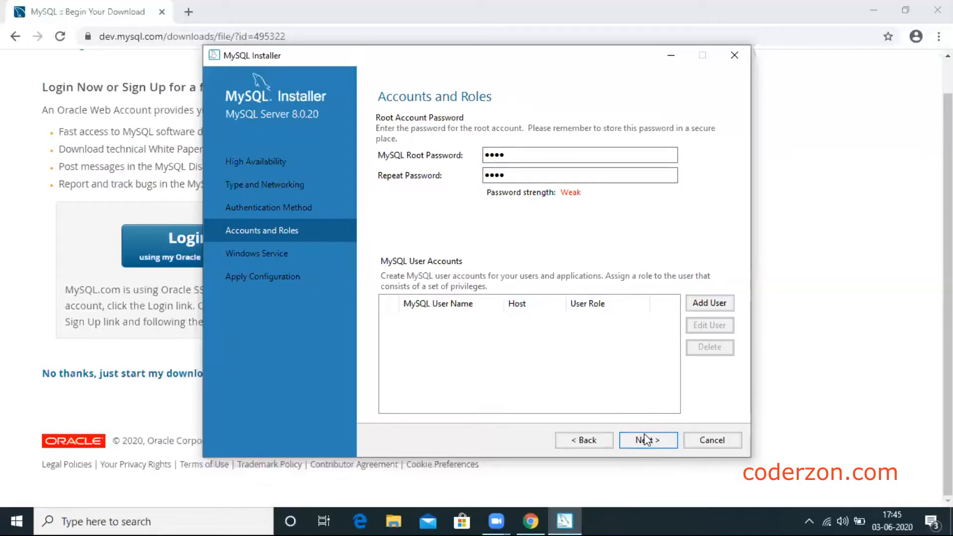
{"action": "left_click", "coordinate": [528, 156]}
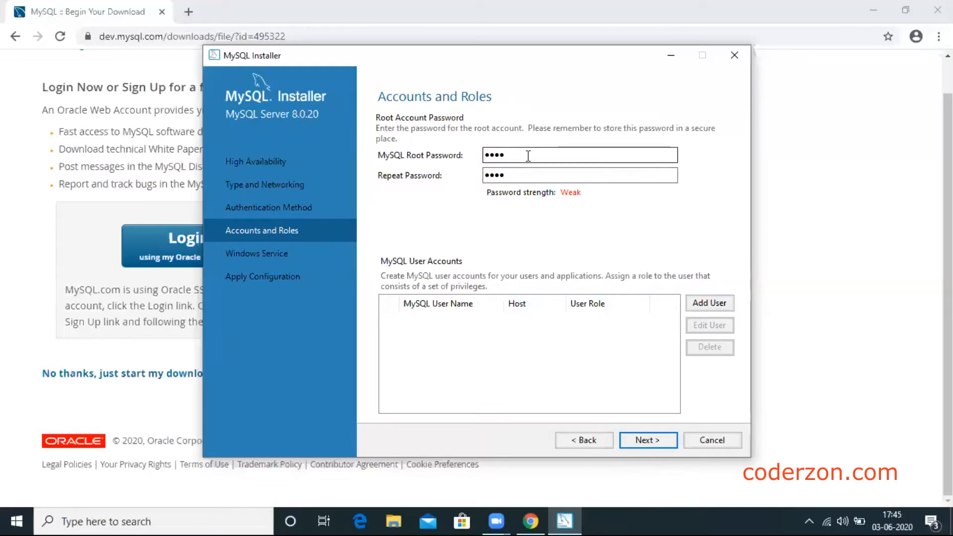
{"action": "left_click", "coordinate": [640, 438]}
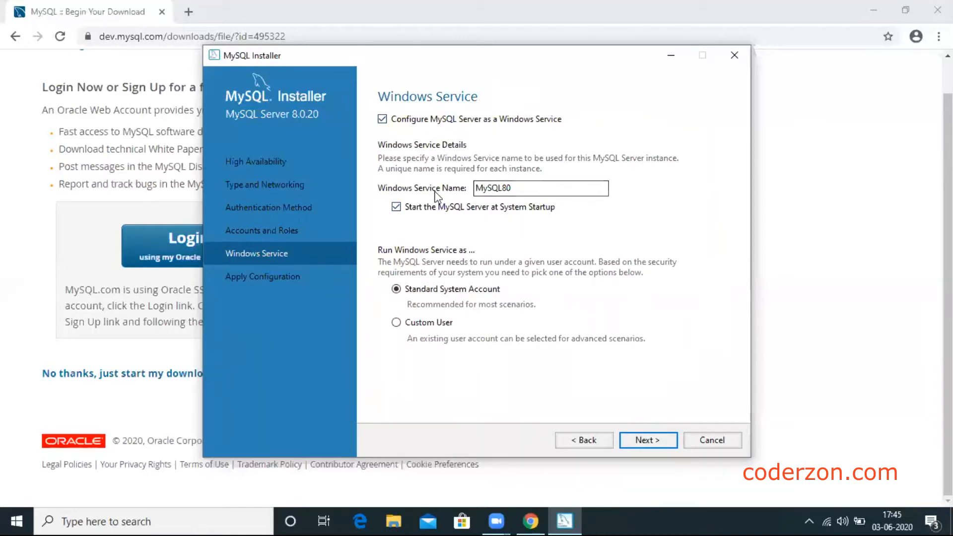
Keep the MySQL80 Windows service, execute the configuration steps, and finish.
{"action": "left_click", "coordinate": [641, 441]}
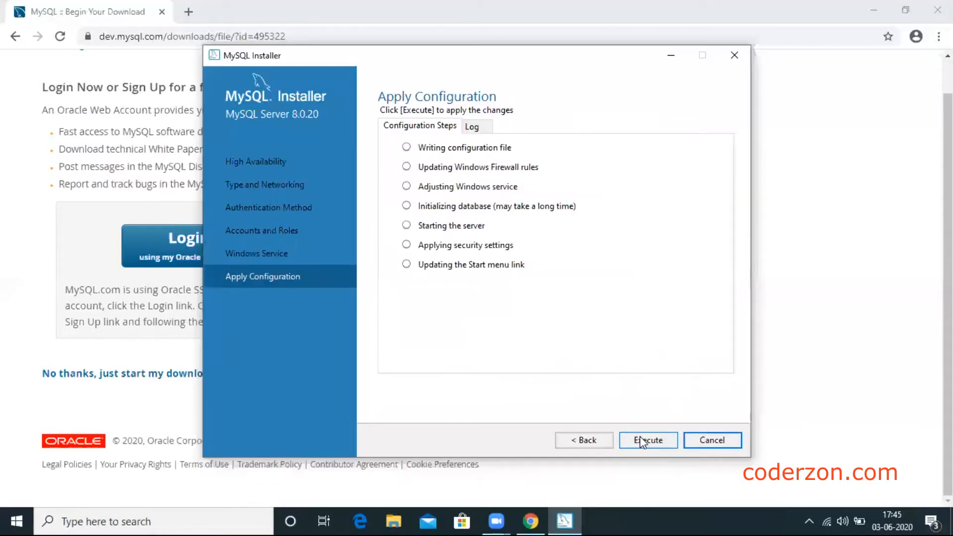
{"action": "left_click", "coordinate": [644, 446]}
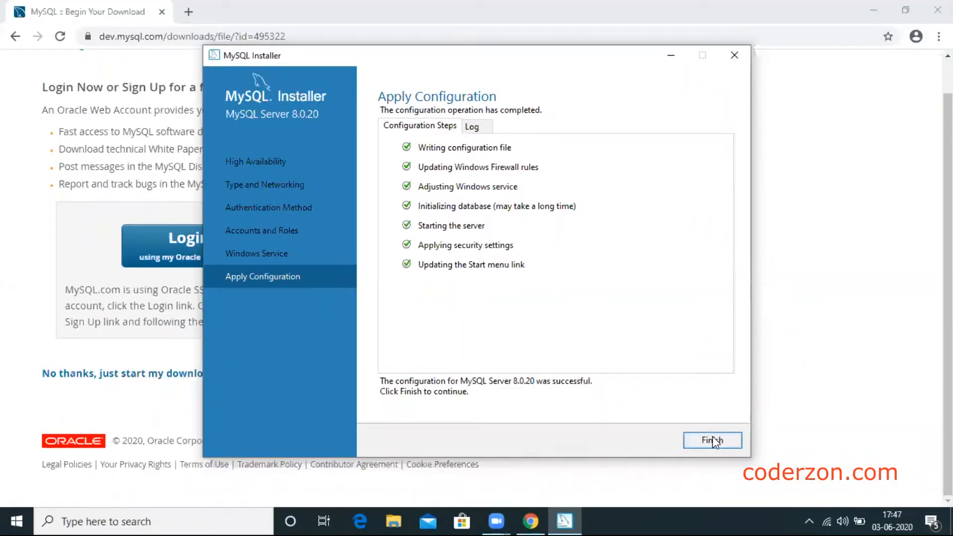
{"action": "left_click", "coordinate": [714, 441]}
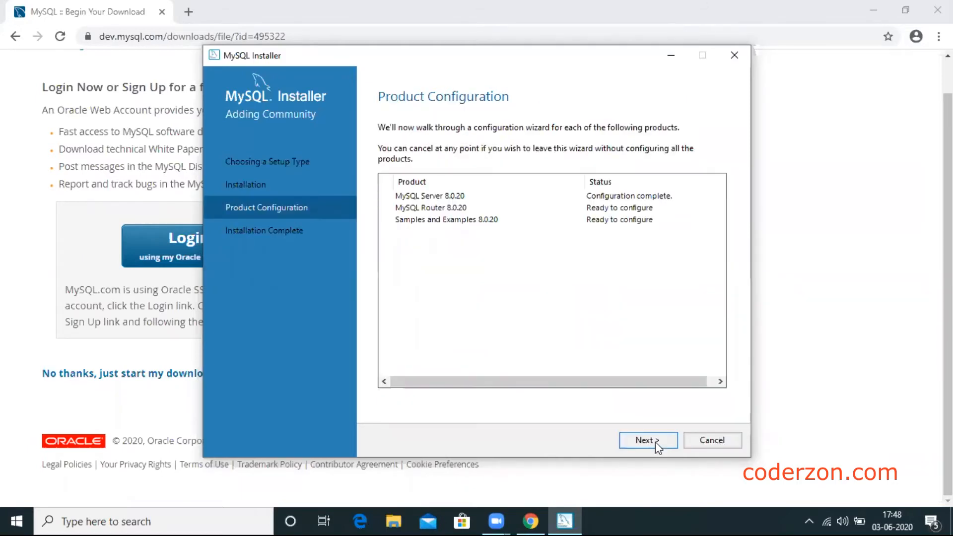
Skip MySQL Router bootstrapping and move on to Samples and Examples.
{"action": "left_click", "coordinate": [655, 440]}
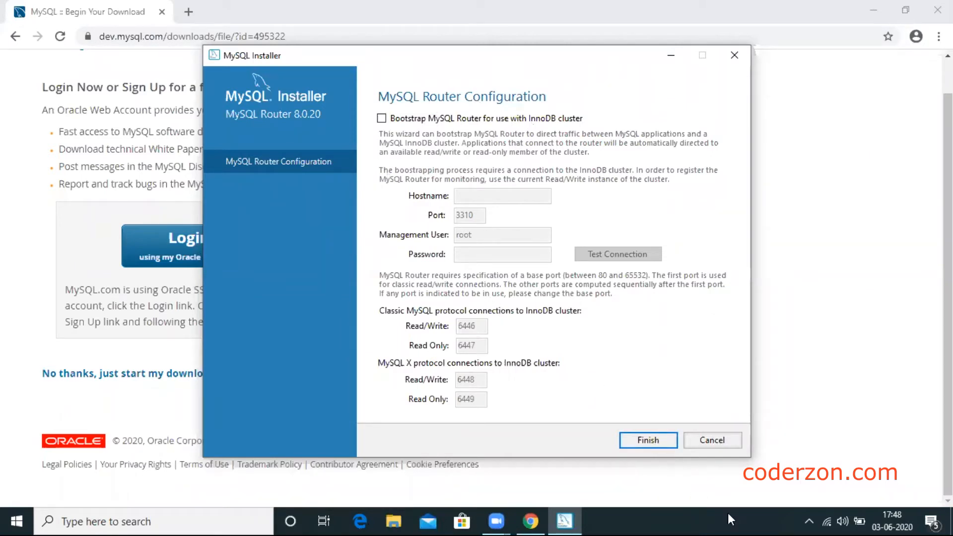
{"action": "left_click", "coordinate": [648, 445]}
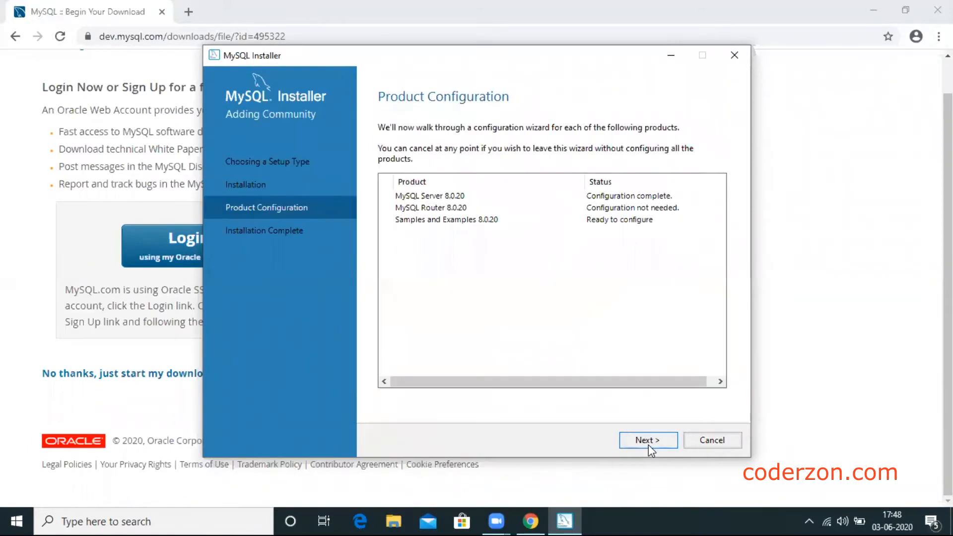
{"action": "left_click", "coordinate": [649, 445]}
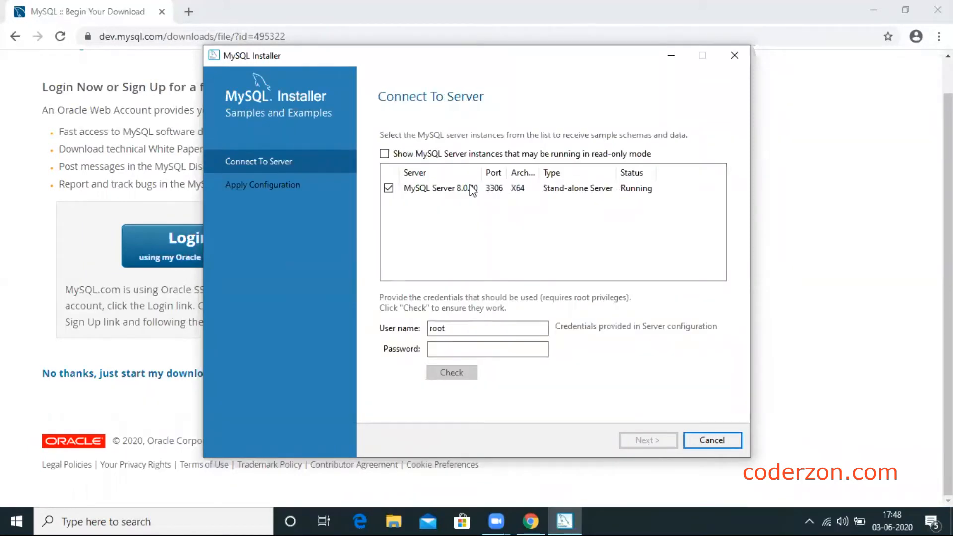
Connect to the server as root with its password and apply the Samples and Examples configuration.
{"action": "left_click", "coordinate": [450, 351]}
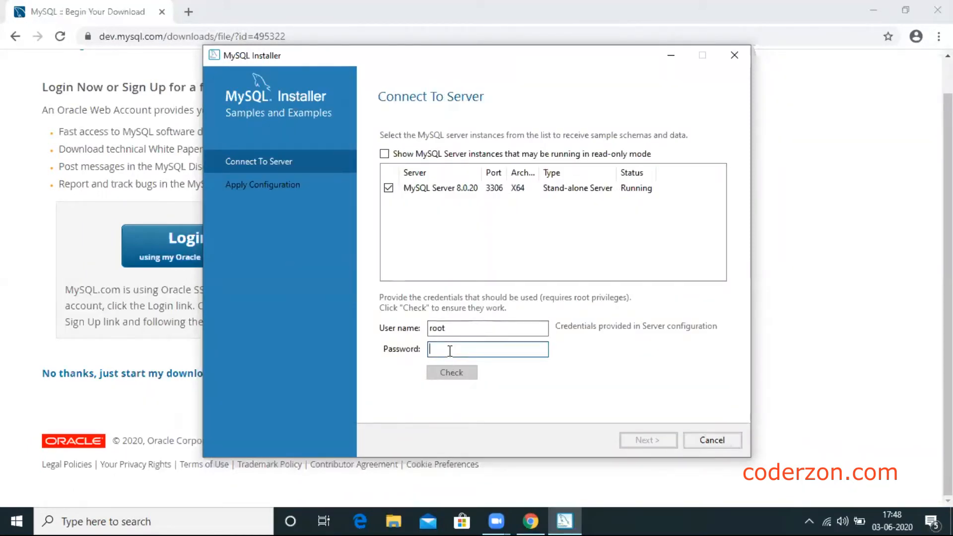
{"action": "type", "text": "root"}
{"action": "left_click", "coordinate": [444, 372]}
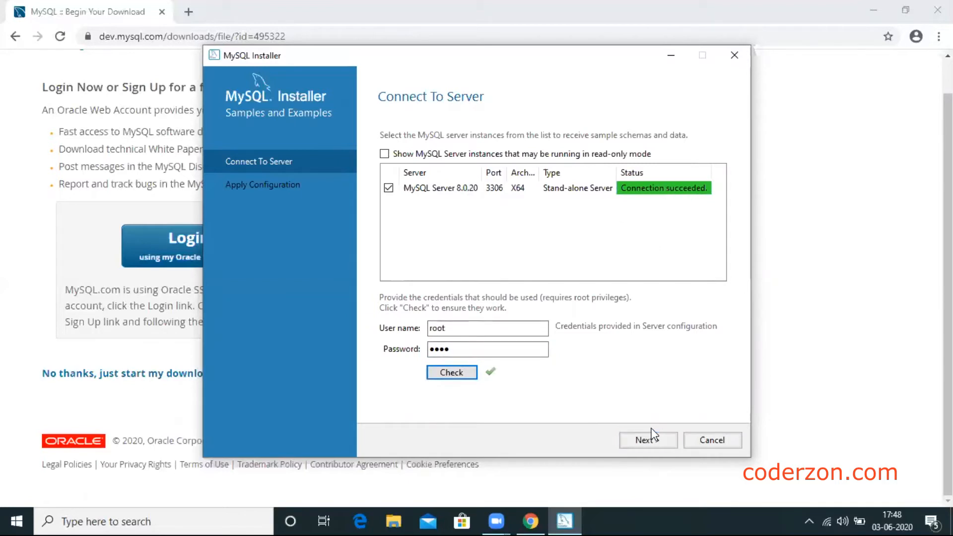
{"action": "left_click", "coordinate": [646, 440]}
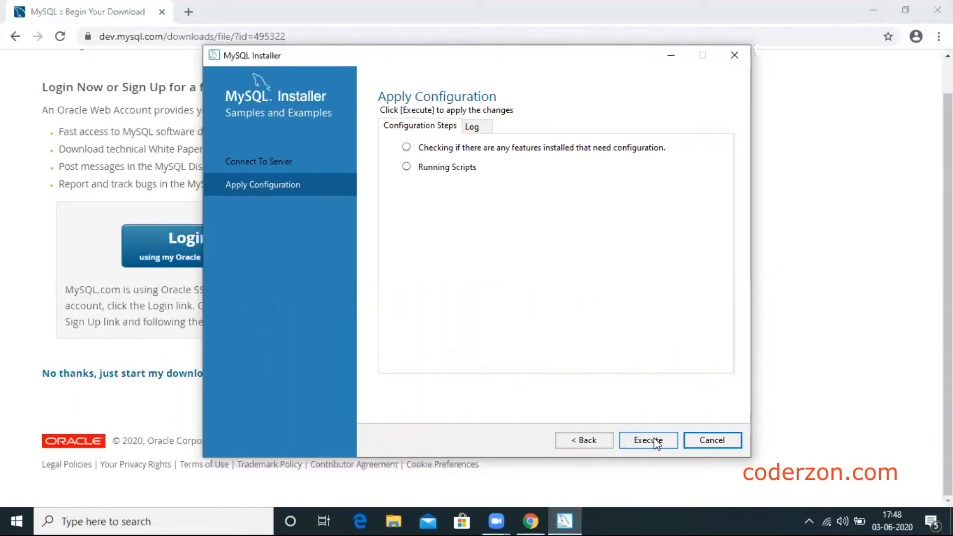
{"action": "left_click", "coordinate": [654, 441]}
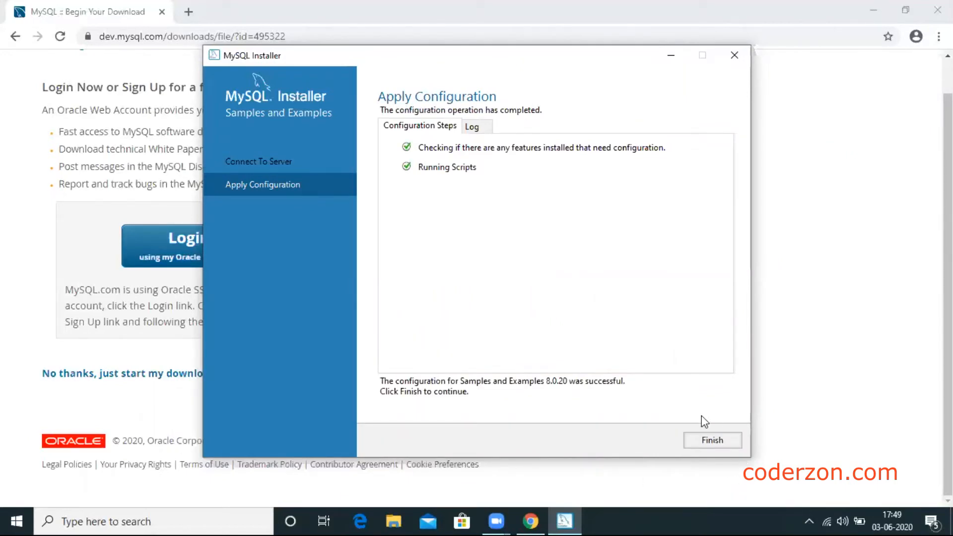
Finish the Samples and Examples setup and installation, then close Workbench and MySQL Shell 8.0.20.
{"action": "left_click", "coordinate": [695, 442]}
{"action": "left_click", "coordinate": [670, 445]}
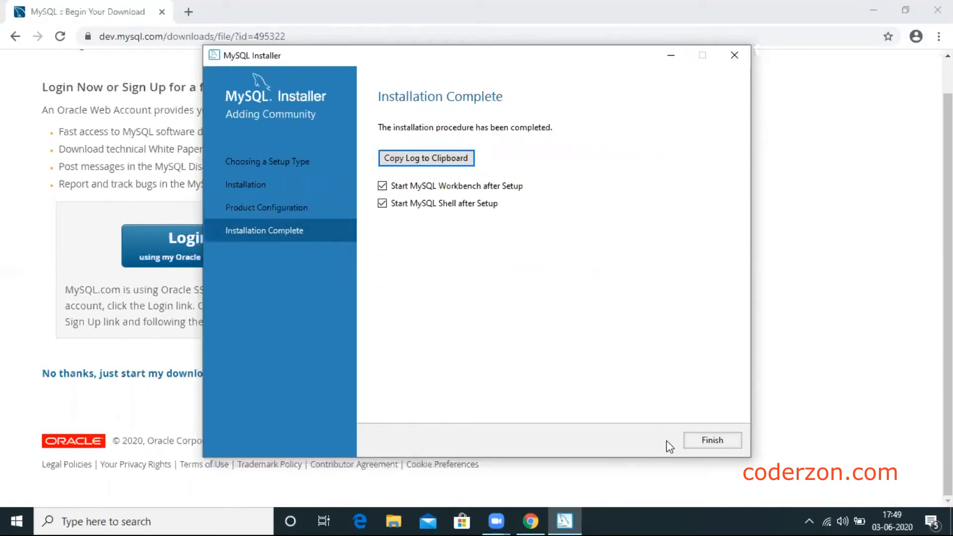
{"action": "left_click", "coordinate": [707, 441]}
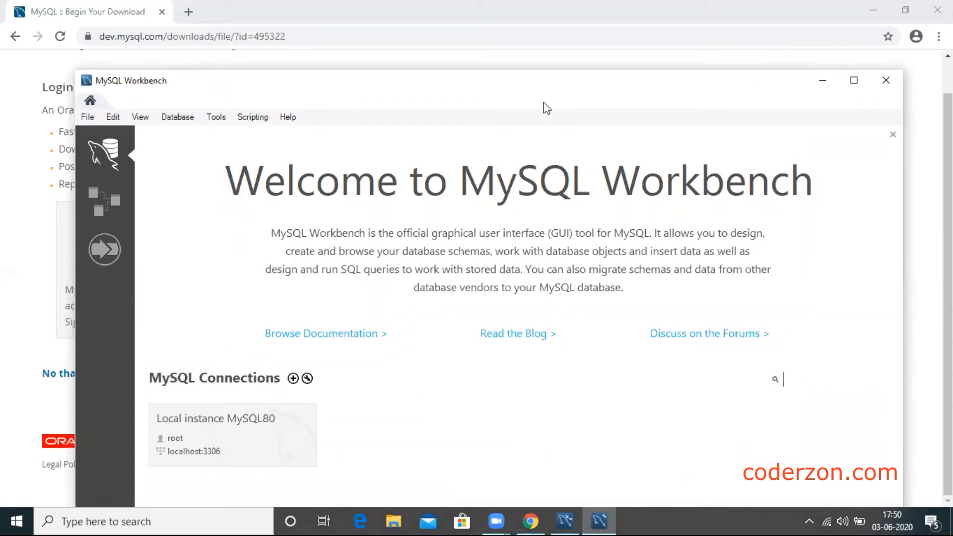
{"action": "left_click", "coordinate": [886, 82]}
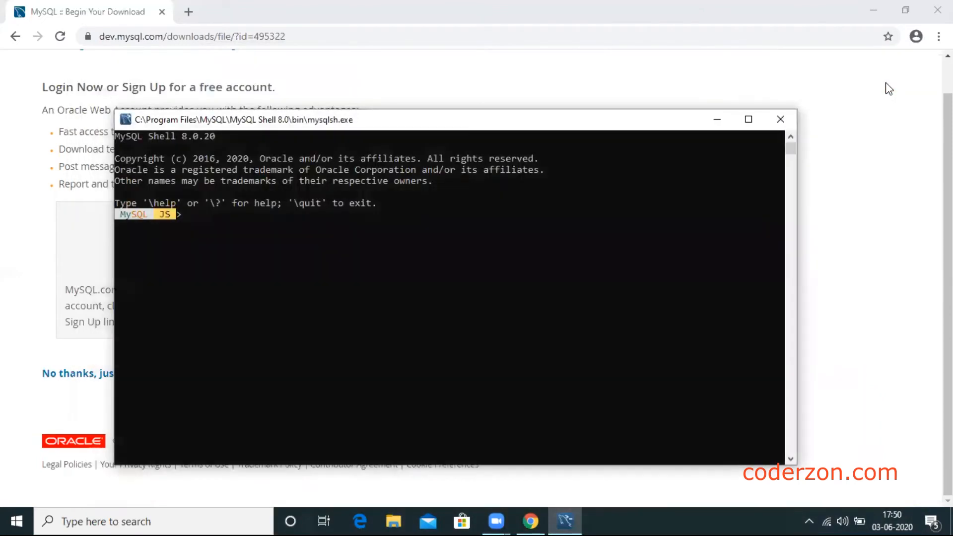
{"action": "left_click", "coordinate": [792, 117]}
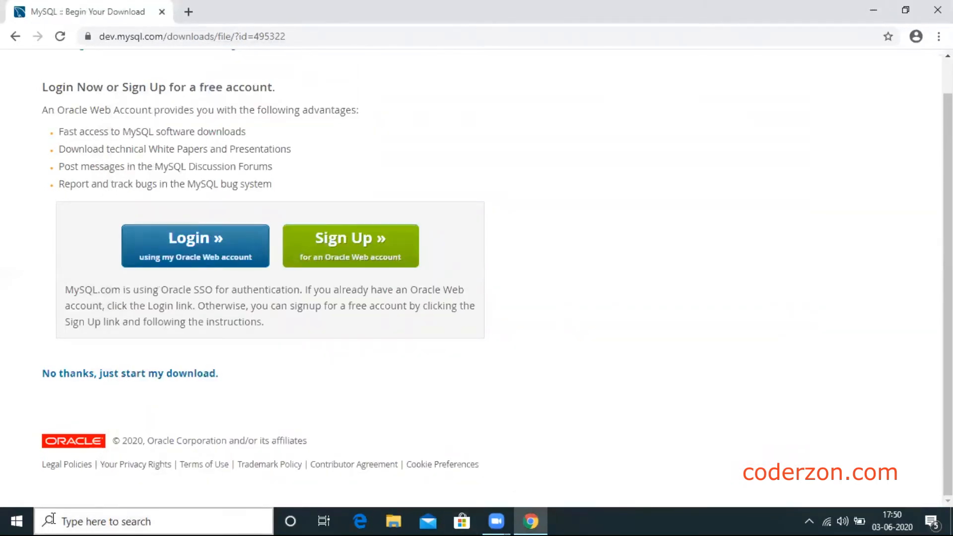
Launch Command Prompt from search and run mysql, which reports it is not recognized.
{"action": "left_click", "coordinate": [177, 520]}
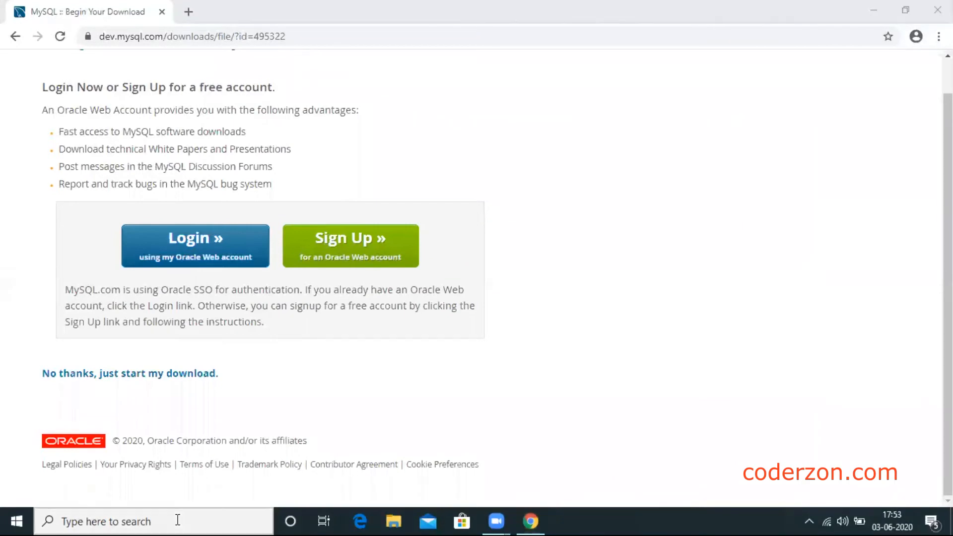
{"action": "type", "text": "cmd"}
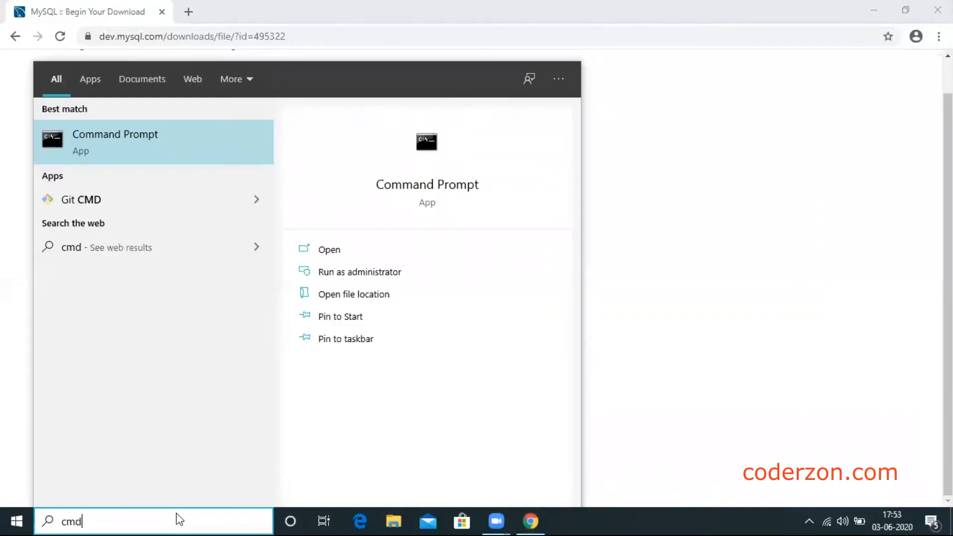
{"action": "key", "text": "Return"}
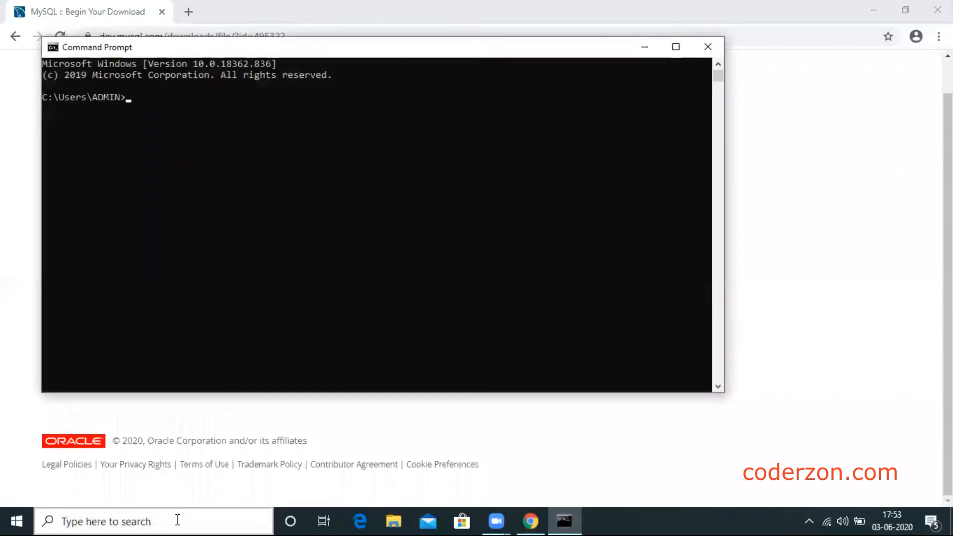
{"action": "type", "text": "mysql"}
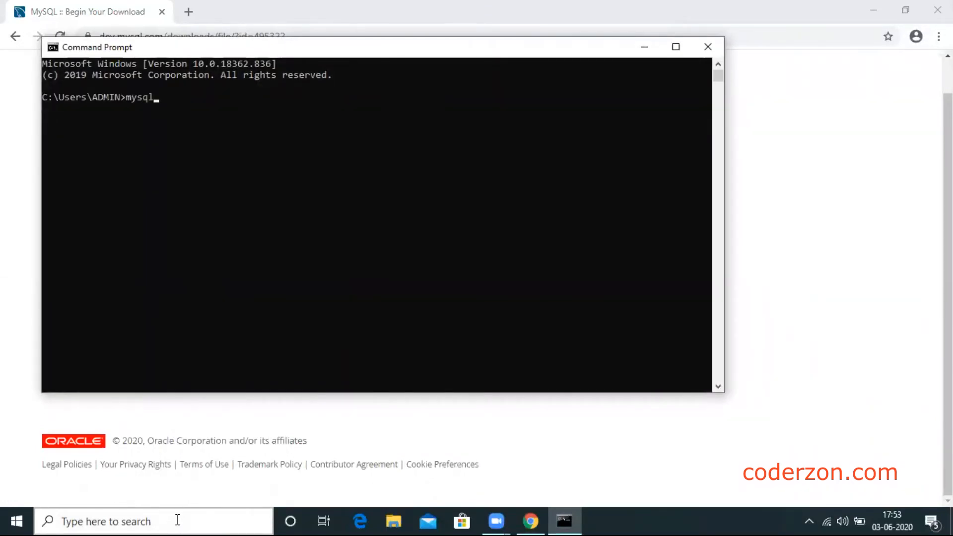
{"action": "key", "text": "Return"}
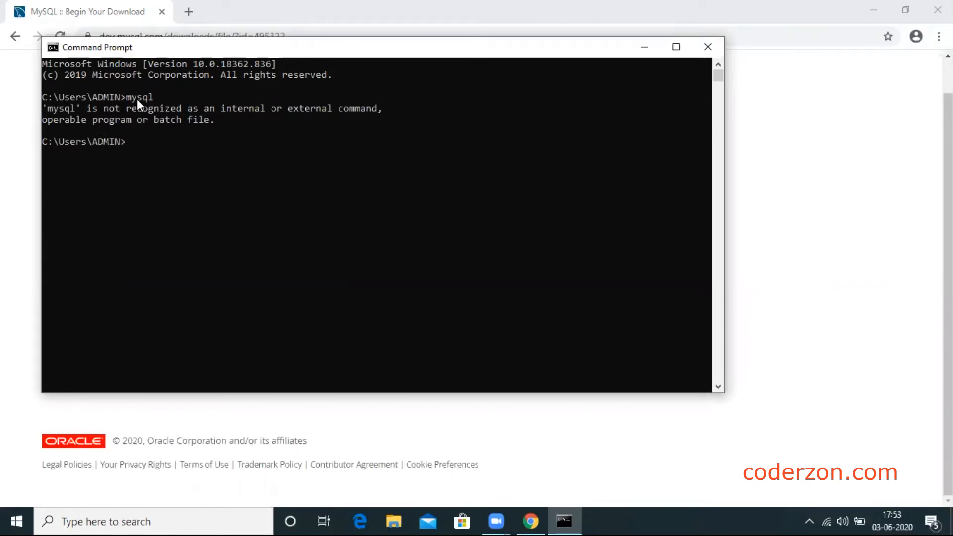
Open File Explorer to locate the MySQL installation folder.
{"action": "left_click_drag", "start_coordinate": [132, 99], "coordinate": [150, 96]}
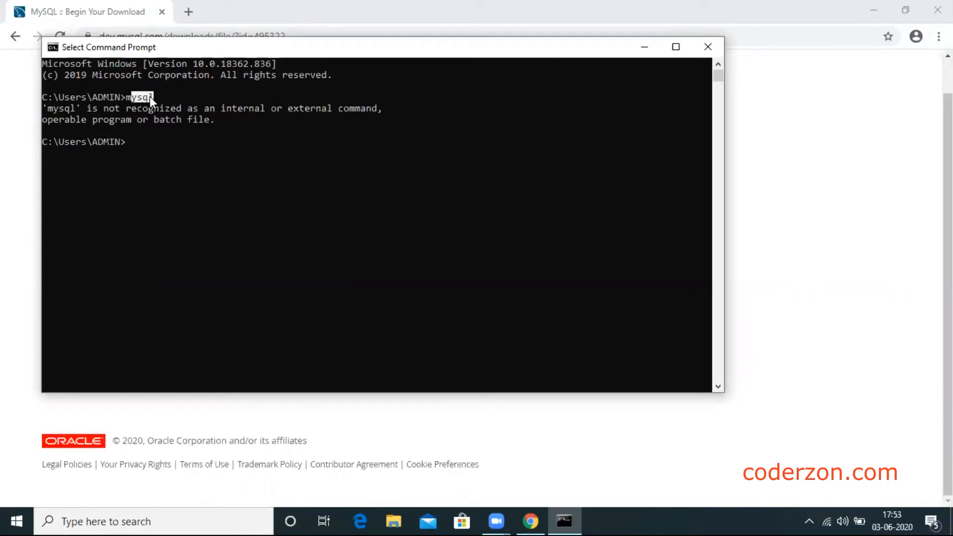
{"action": "left_click", "coordinate": [172, 97]}
{"action": "left_click", "coordinate": [397, 517]}
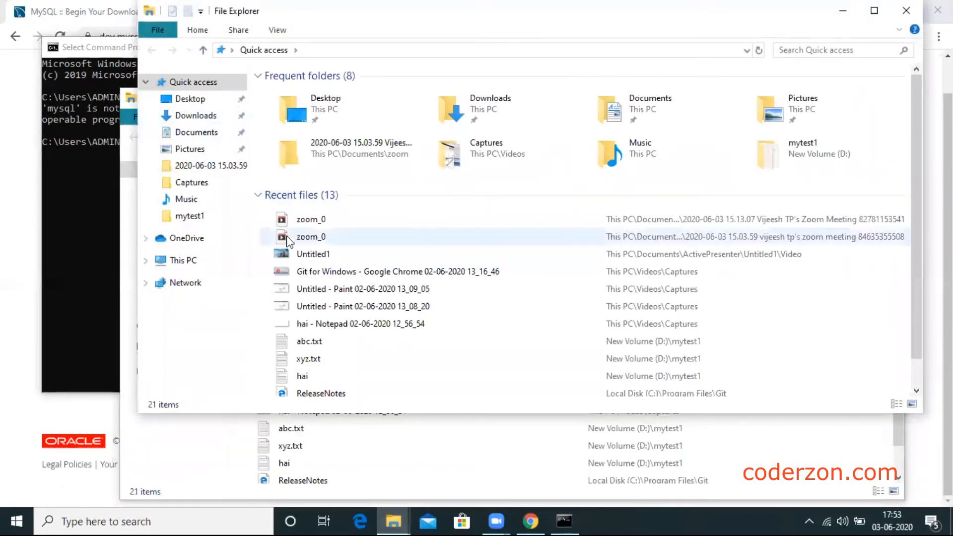
Browse to C:\Program Files\MySQL\MySQL Server 8.0\bin and show its full path in the address bar.
{"action": "left_click", "coordinate": [193, 263]}
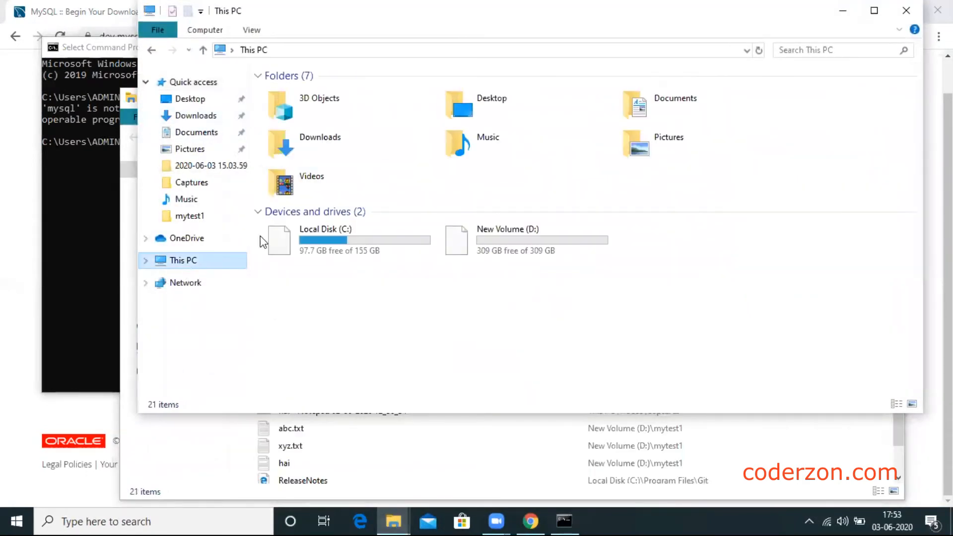
{"action": "double_click", "coordinate": [355, 246]}
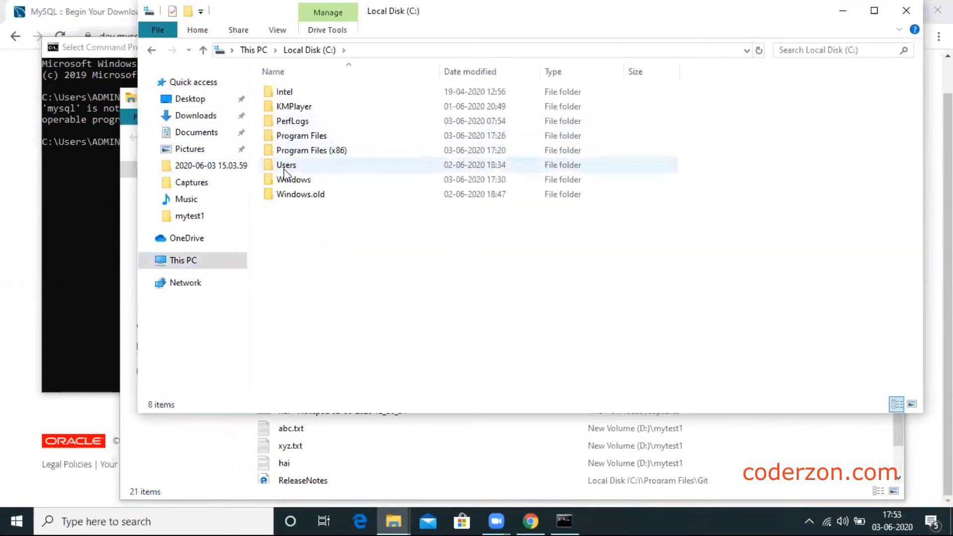
{"action": "double_click", "coordinate": [305, 139]}
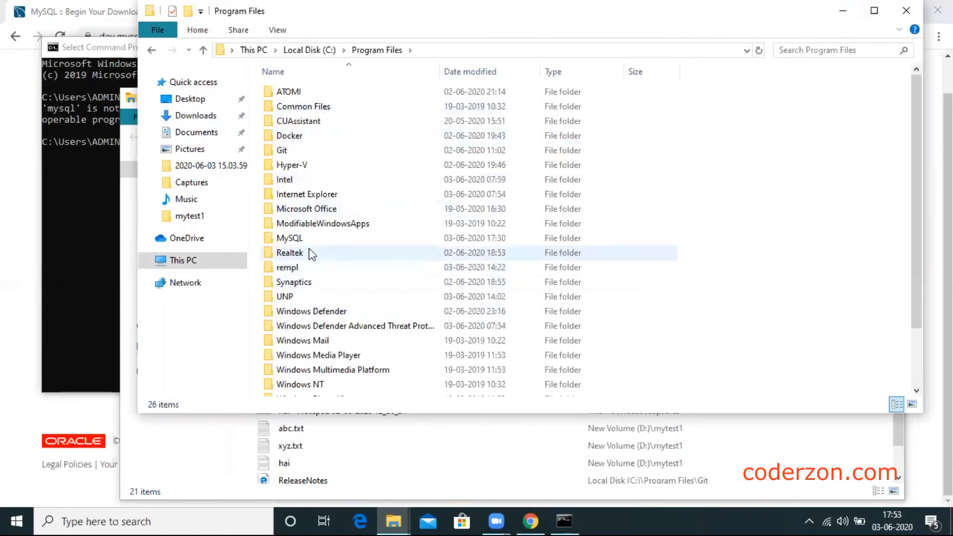
{"action": "double_click", "coordinate": [315, 239]}
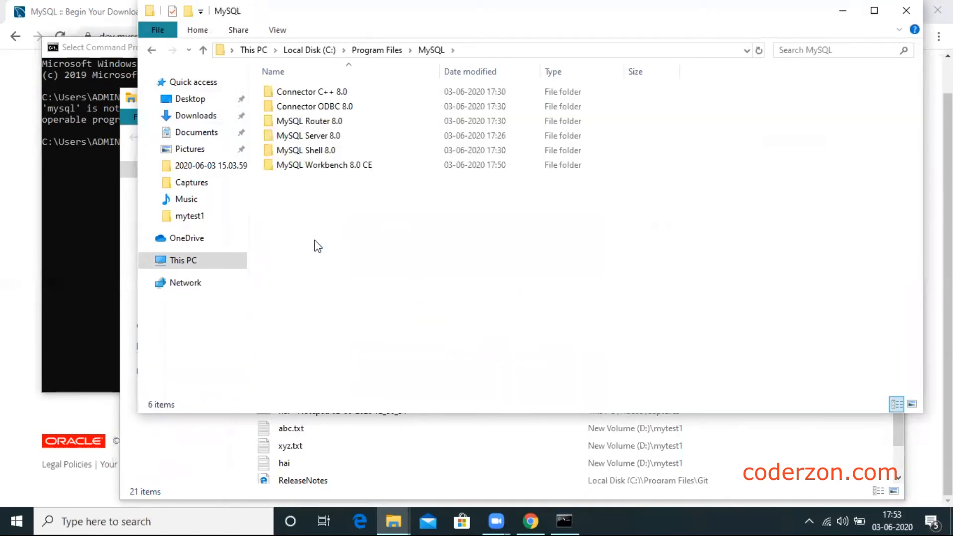
{"action": "double_click", "coordinate": [323, 135]}
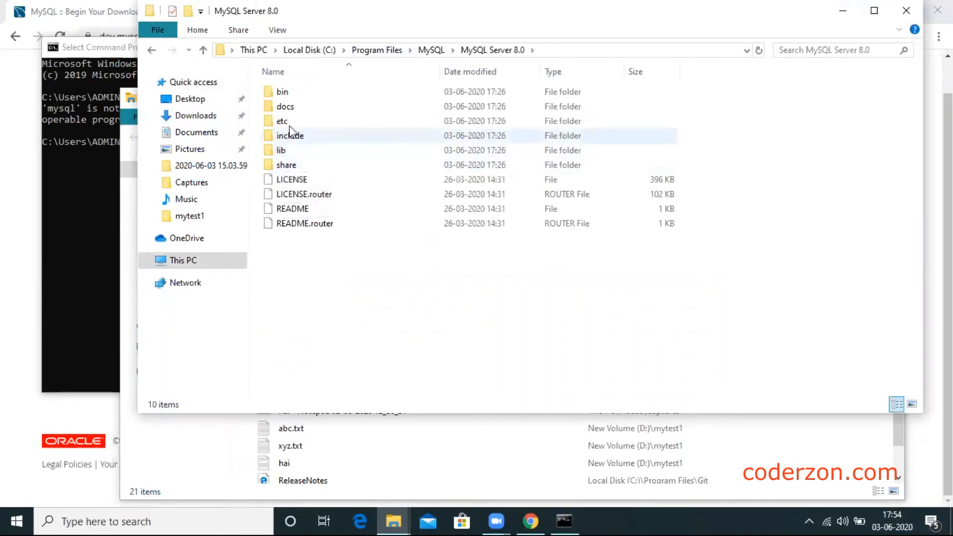
{"action": "double_click", "coordinate": [308, 94]}
{"action": "left_click", "coordinate": [516, 50]}
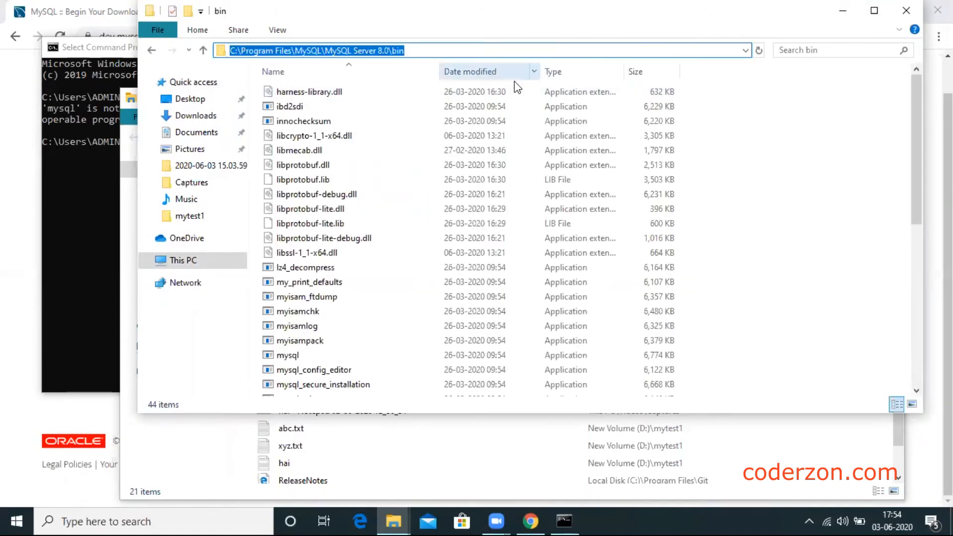
{"action": "key", "text": "alt"}
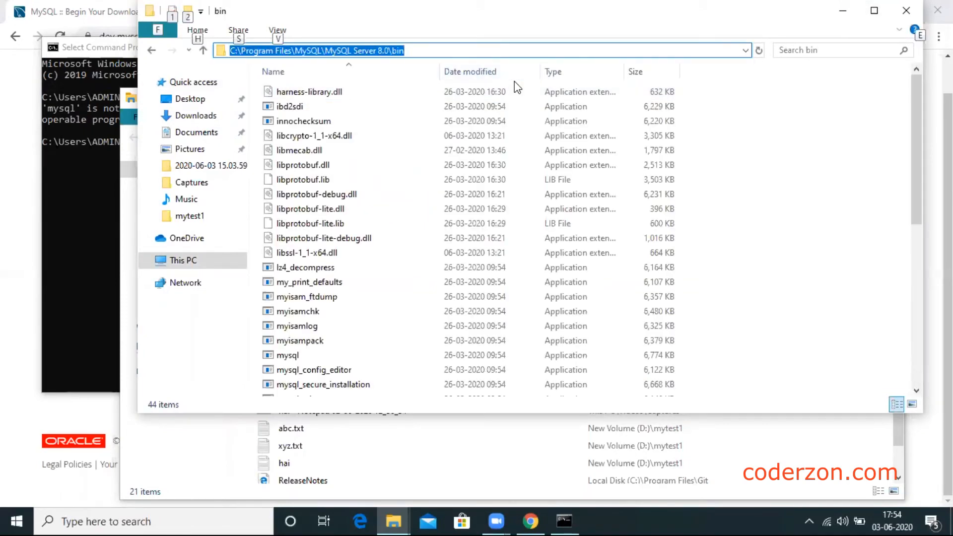
{"action": "key", "text": "alt+Tab"}
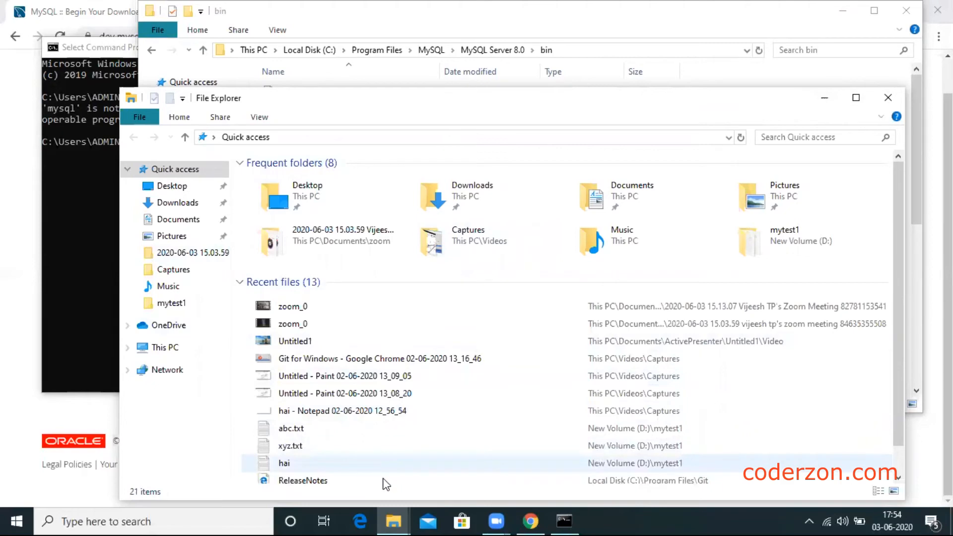
Open Environment Variables via 'environ' search, edit the user Path, and start a new entry.
{"action": "left_click", "coordinate": [129, 520]}
{"action": "type", "text": "env"}
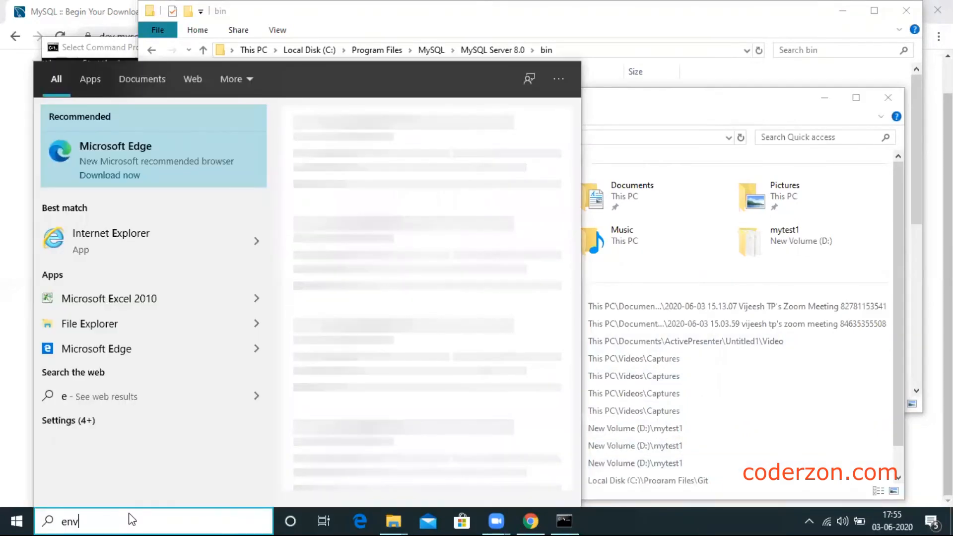
{"action": "type", "text": "iron"}
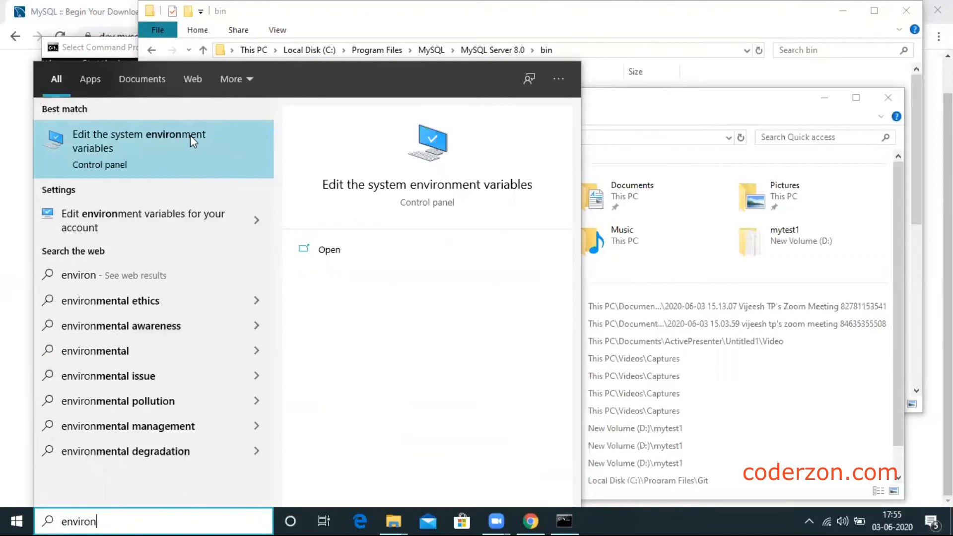
{"action": "left_click", "coordinate": [121, 153]}
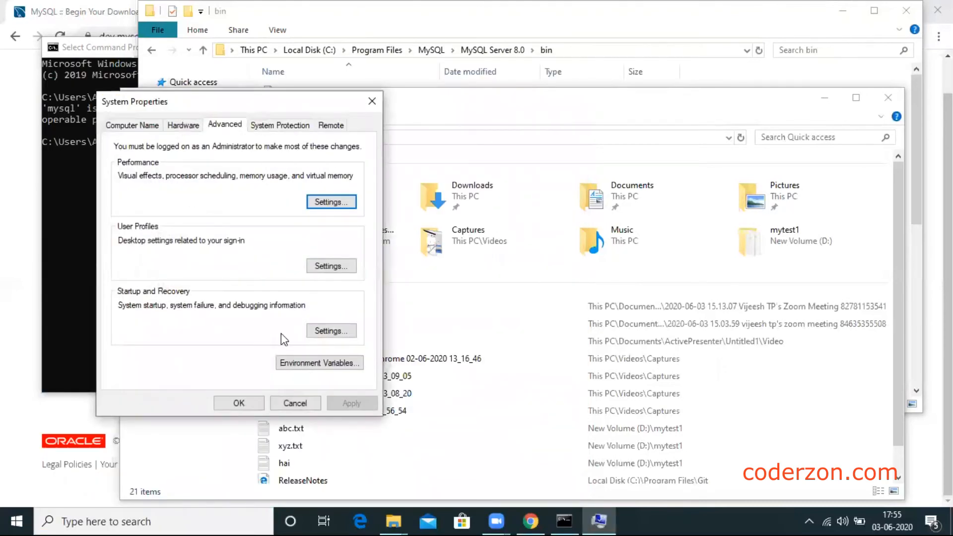
{"action": "left_click", "coordinate": [296, 360]}
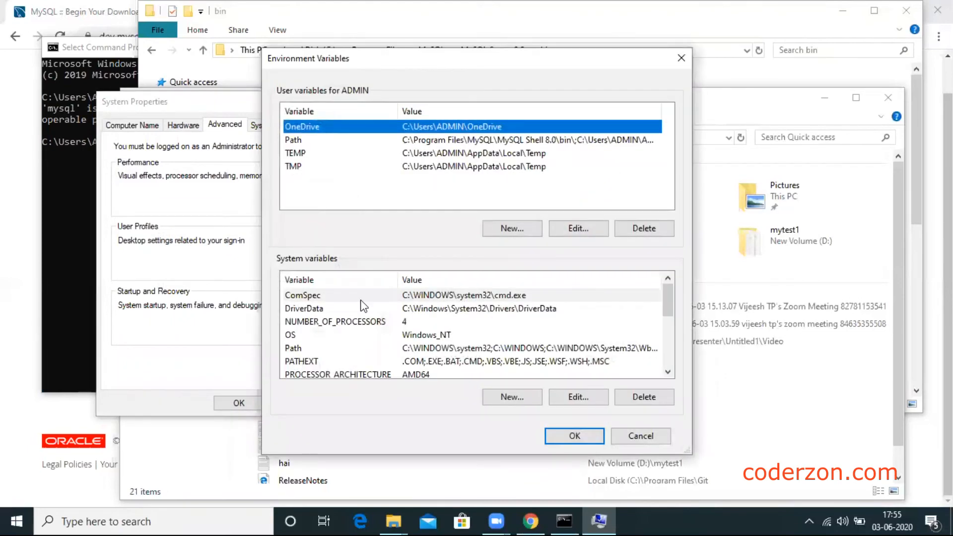
{"action": "left_click", "coordinate": [381, 141]}
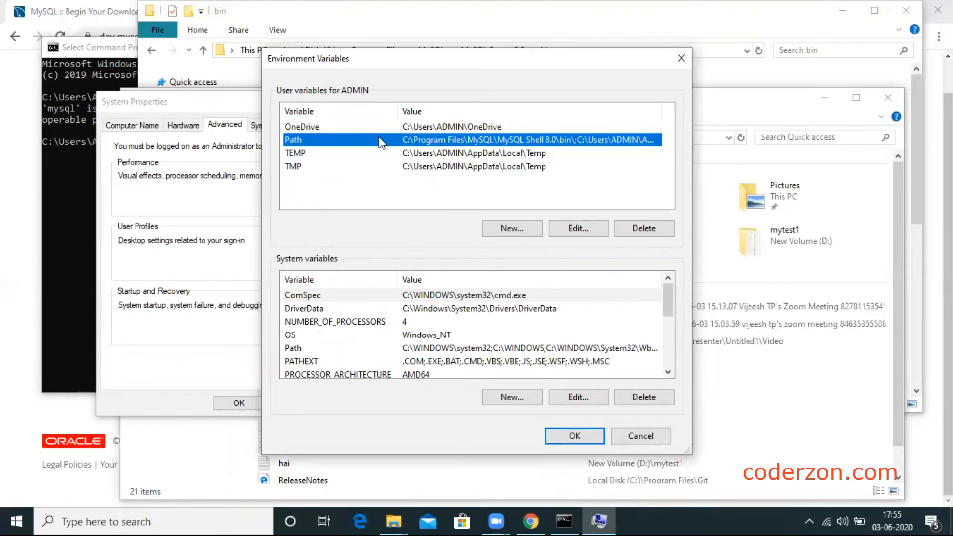
{"action": "double_click", "coordinate": [462, 139]}
{"action": "left_click", "coordinate": [625, 120]}
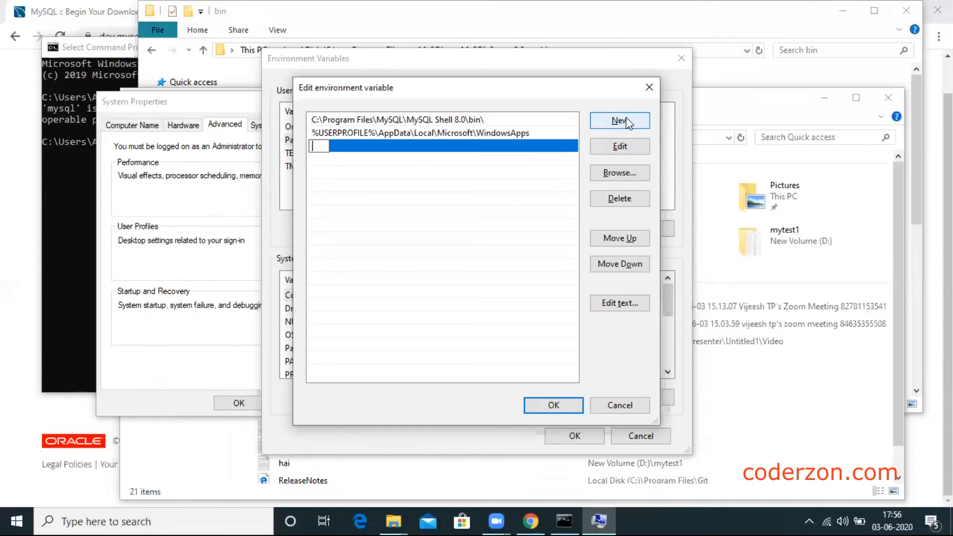
Copy the bin folder's full path from the Explorer address bar.
{"action": "key", "text": "alt+Tab"}
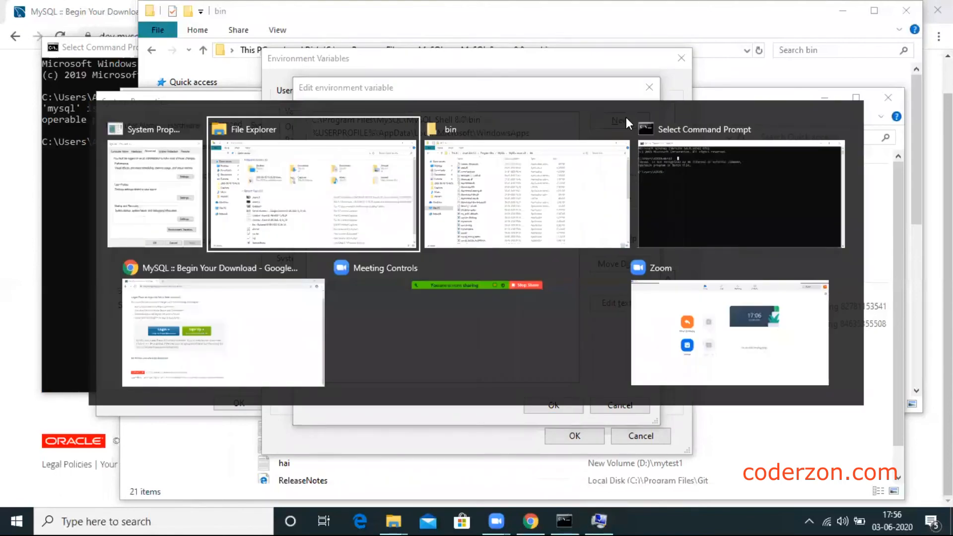
{"action": "key", "text": "alt+Tab"}
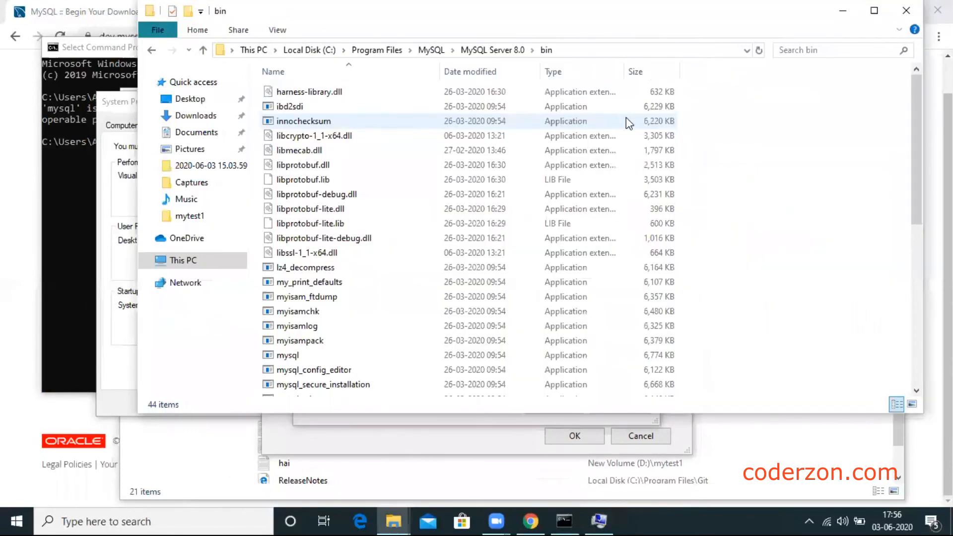
{"action": "right_click", "coordinate": [611, 54]}
{"action": "left_click", "coordinate": [584, 45]}
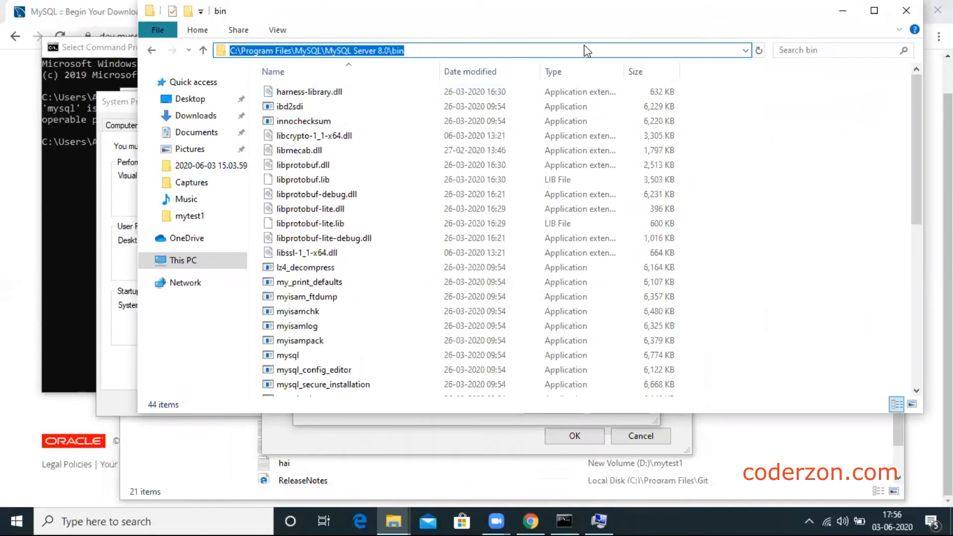
{"action": "right_click", "coordinate": [374, 52]}
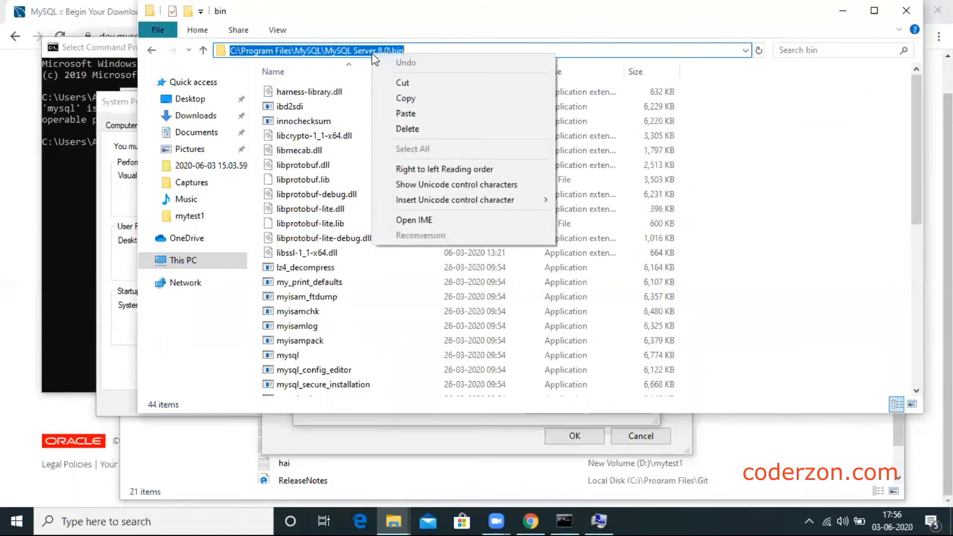
{"action": "left_click", "coordinate": [403, 92]}
Paste C:\Program Files\MySQL\MySQL Server 8.0\bin as a new Path entry and confirm with OK.
{"action": "key", "text": "alt+Tab"}
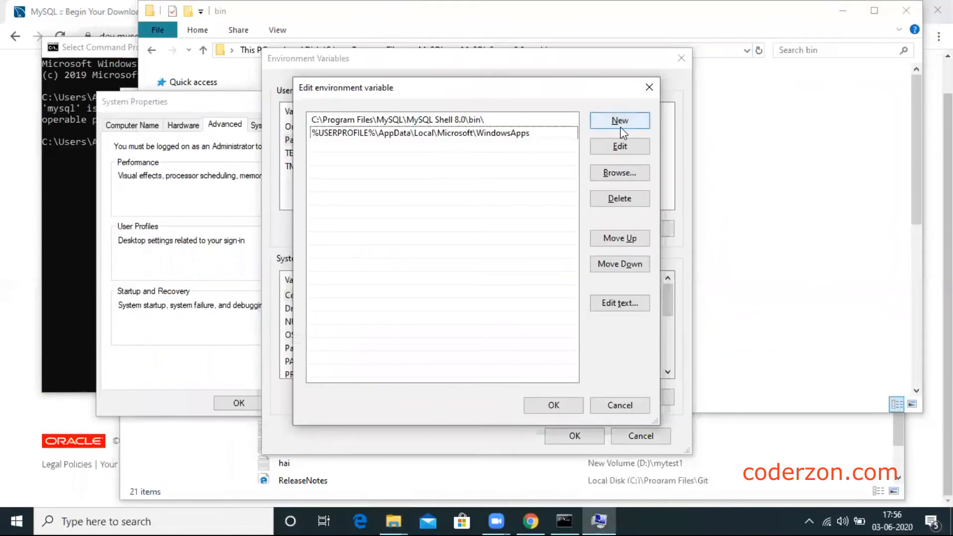
{"action": "left_click", "coordinate": [621, 127]}
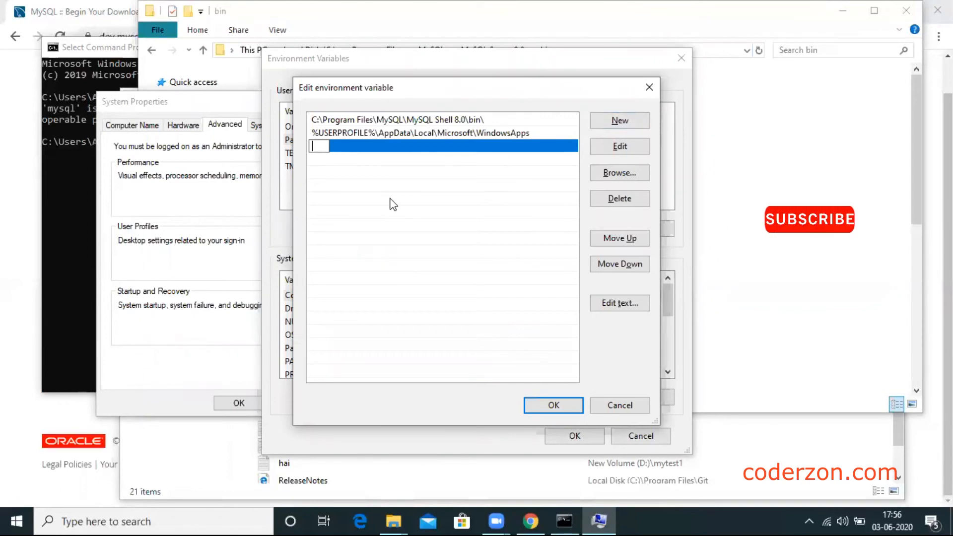
{"action": "key", "text": "ctrl+v"}
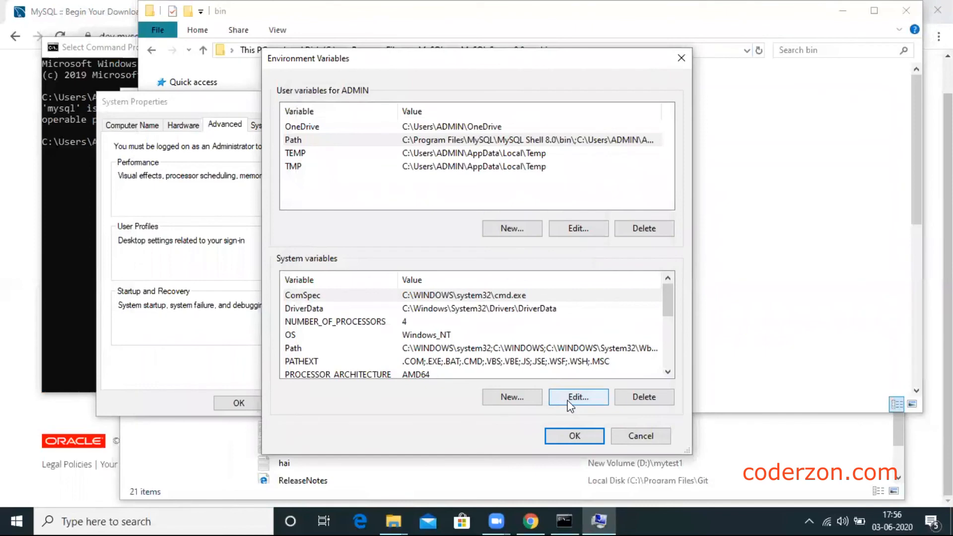
{"action": "left_click", "coordinate": [575, 435]}
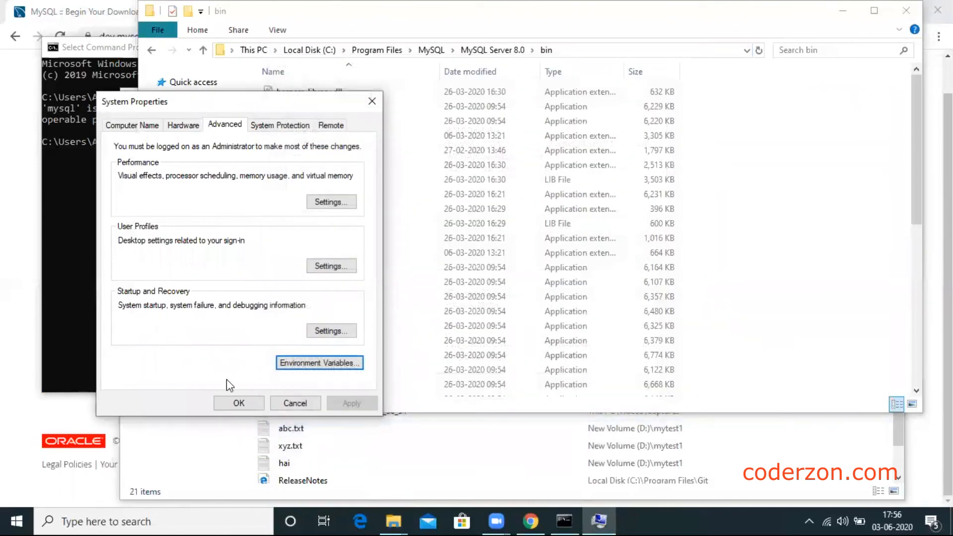
{"action": "left_click", "coordinate": [238, 401]}
Reopen Command Prompt, confirm mysql is now recognized, and start 'mysql -u root -p'.
{"action": "left_click", "coordinate": [51, 196]}
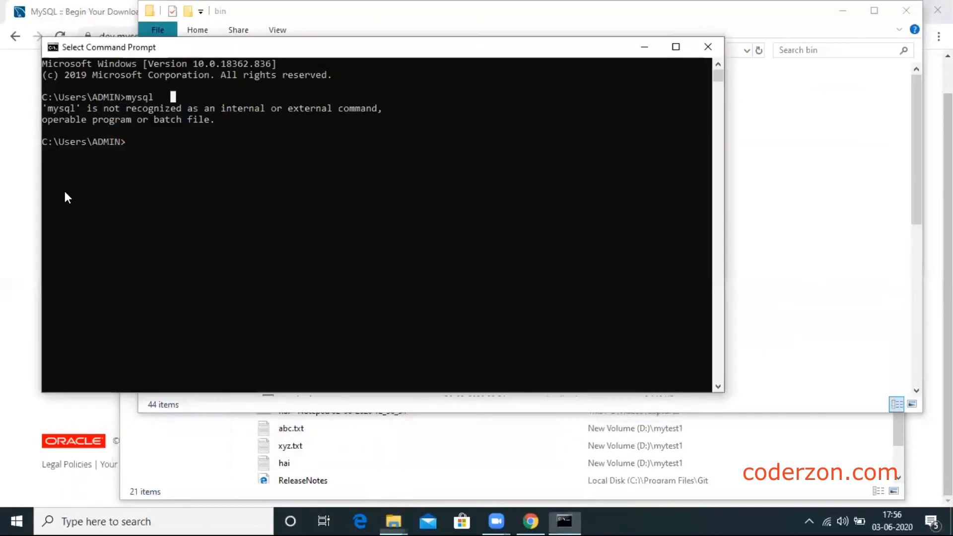
{"action": "left_click", "coordinate": [700, 47]}
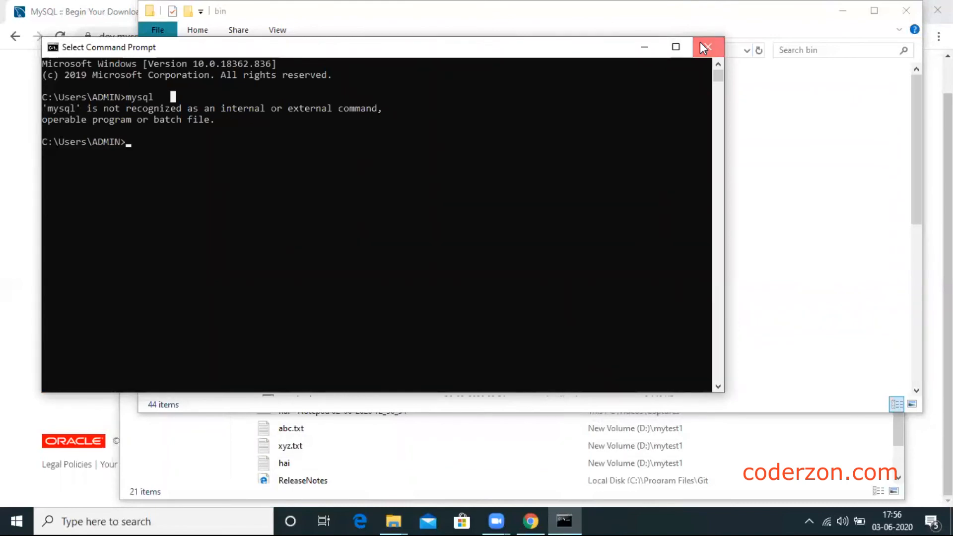
{"action": "left_click", "coordinate": [105, 520]}
{"action": "type", "text": "cmd"}
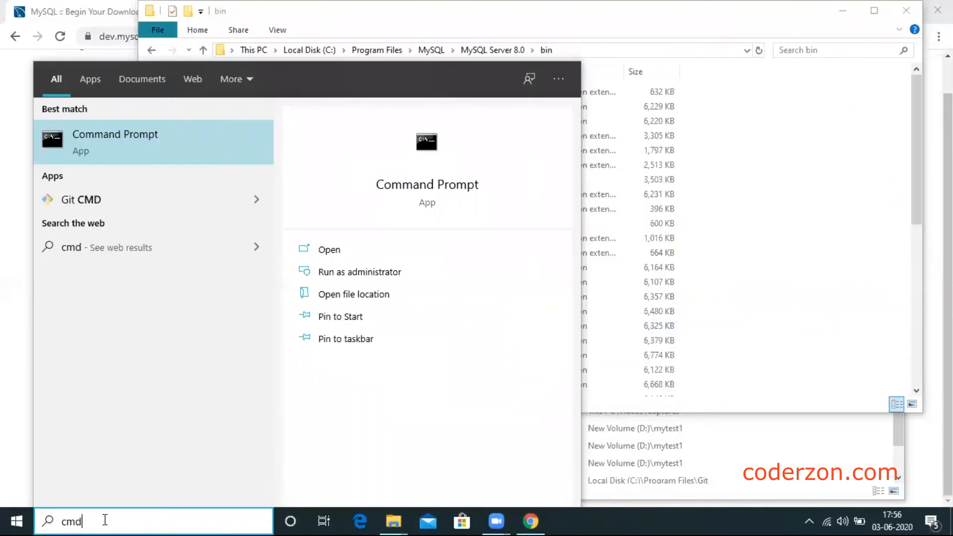
{"action": "key", "text": "Return"}
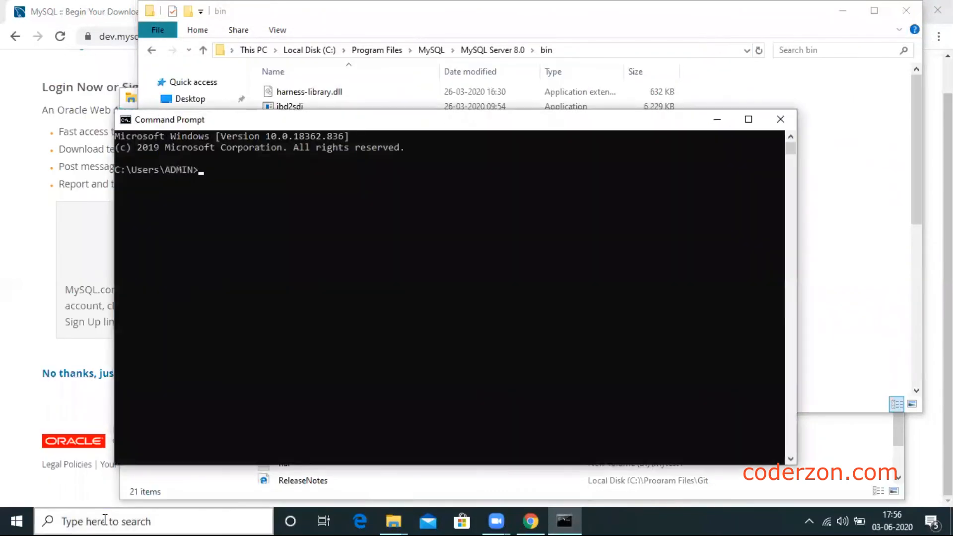
{"action": "type", "text": "mysql"}
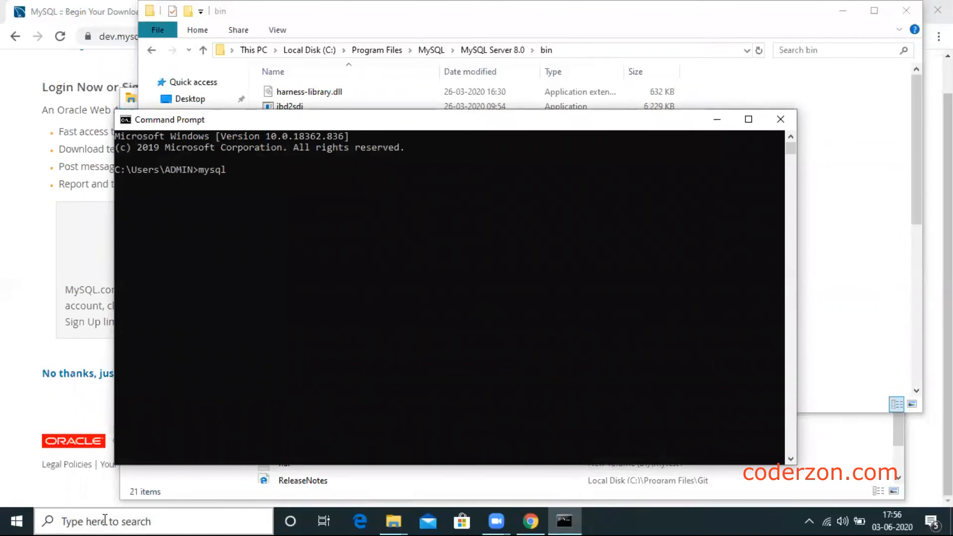
{"action": "key", "text": "Return"}
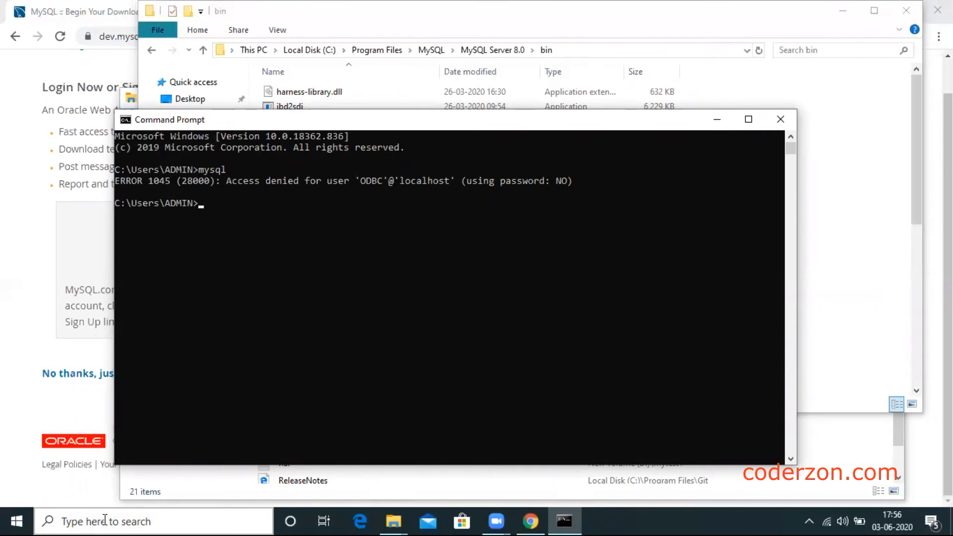
{"action": "type", "text": "mysql -u root -p"}
{"action": "key", "text": "Return"}
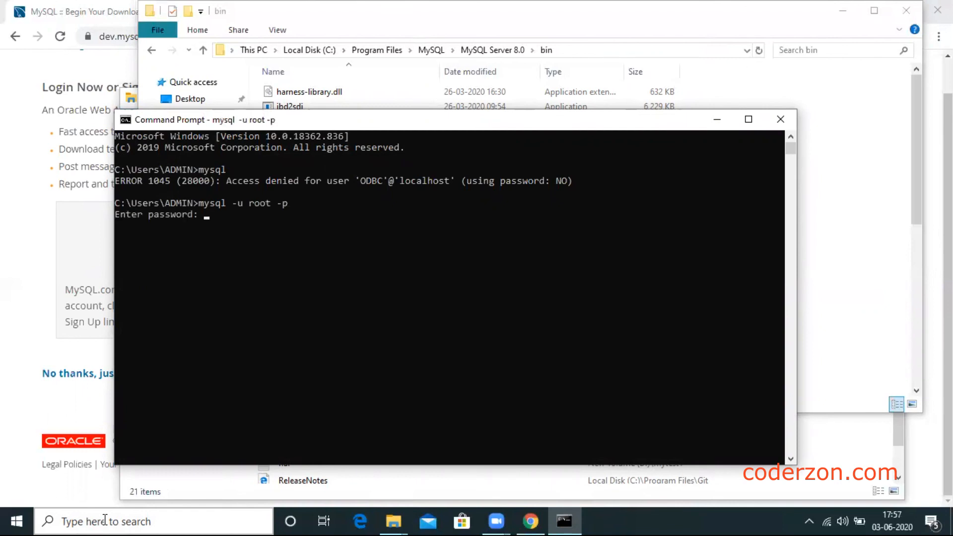
Log in with the root password and run the mistyped 'show datbases;'.
{"action": "type", "text": "******"}
{"action": "key", "text": "Return"}
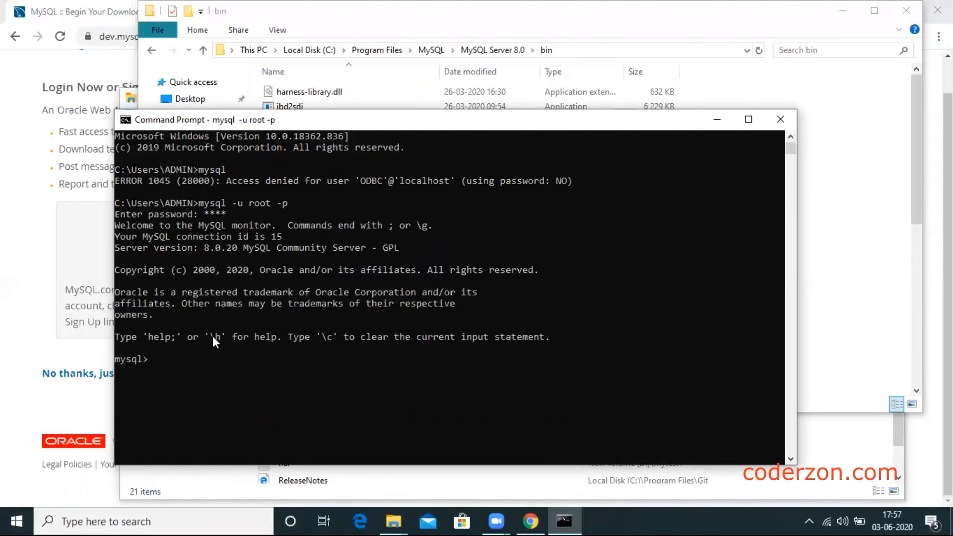
{"action": "type", "text": "show datbases;"}
{"action": "key", "text": "Return"}
Correct it to 'show databases;' and rerun, listing six databases including sakila and world.
{"action": "key", "text": "Up"}
{"action": "key", "text": "Left"}
{"action": "key", "text": "Left"}
{"action": "key", "text": "Left"}
{"action": "key", "text": "Left"}
{"action": "key", "text": "Left"}
{"action": "type", "text": "a"}
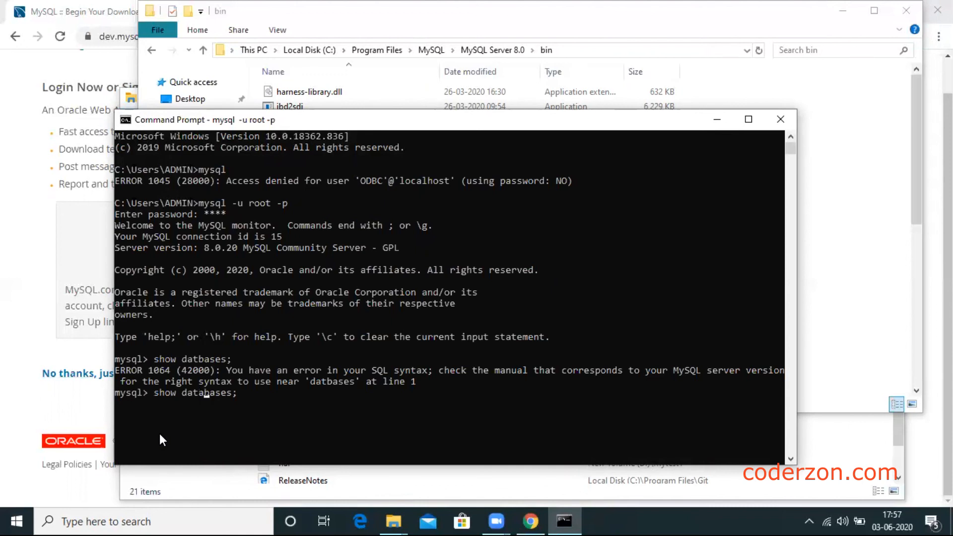
{"action": "key", "text": "Return"}
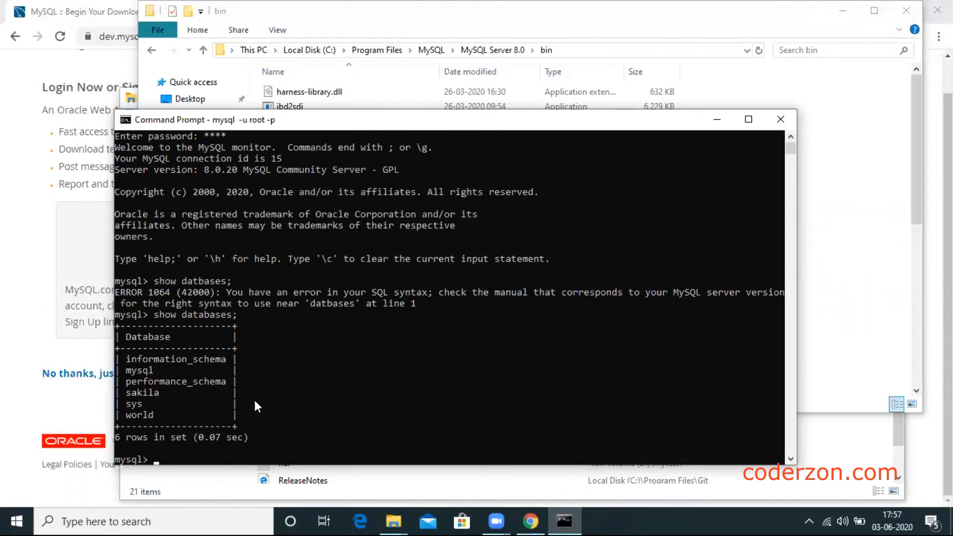
{"action": "left_click", "coordinate": [315, 424]}
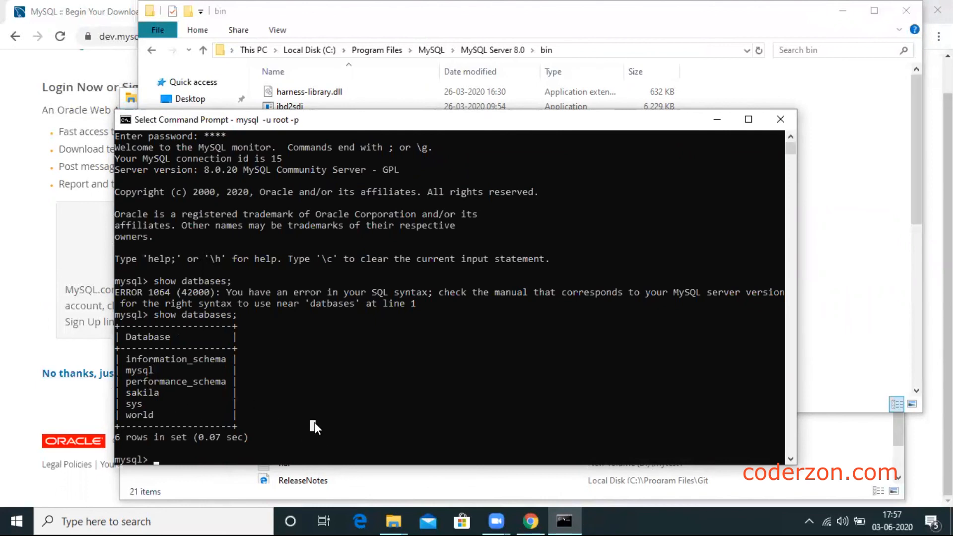